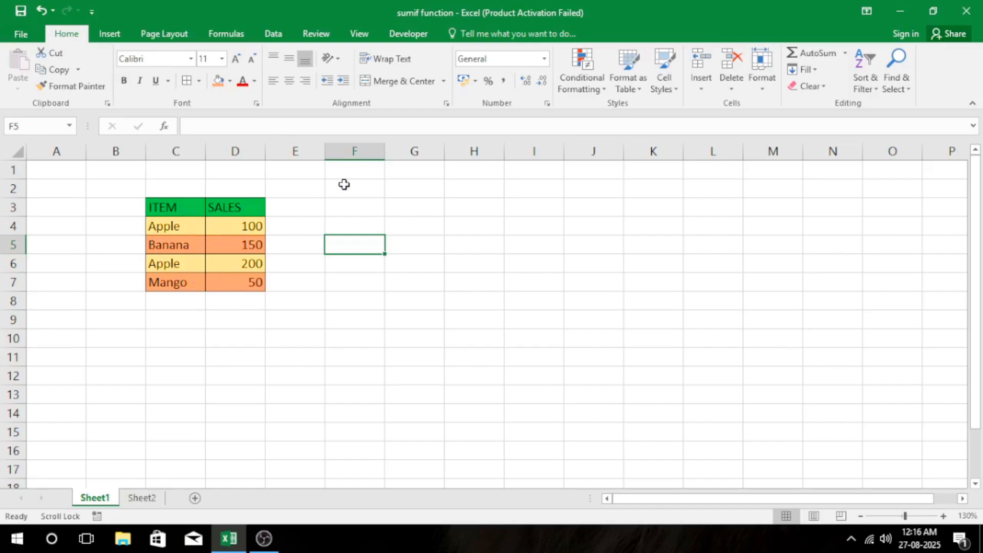
- Enter the formula =SUMIF(C4:C7,"apple",D4:D7) in cell I6 to total the apple sales
left_click(344, 215)
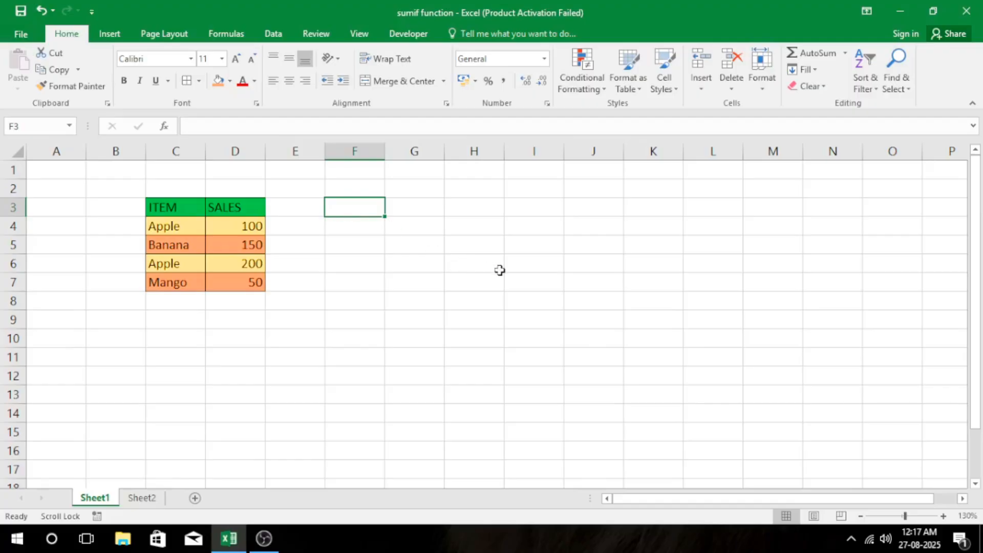
left_click(539, 267)
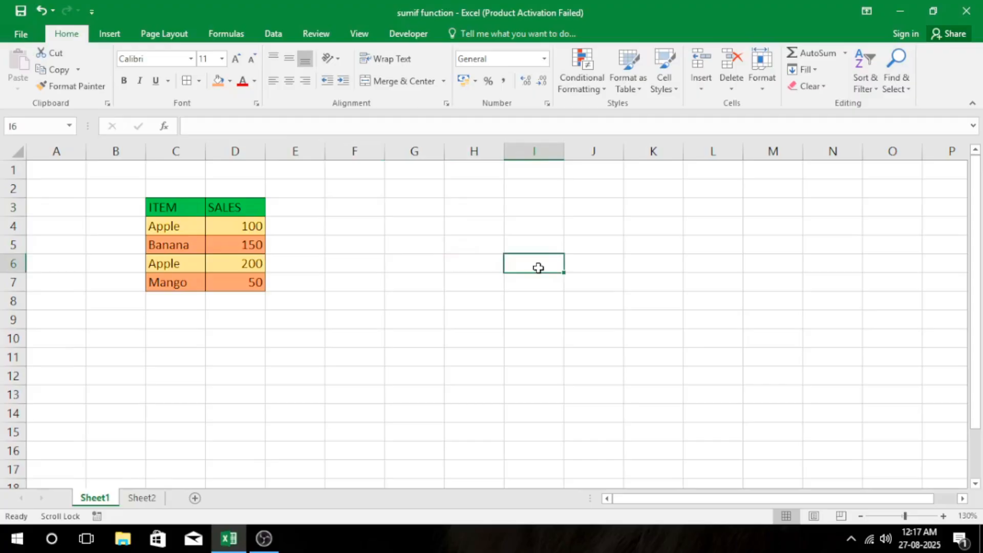
type("=")
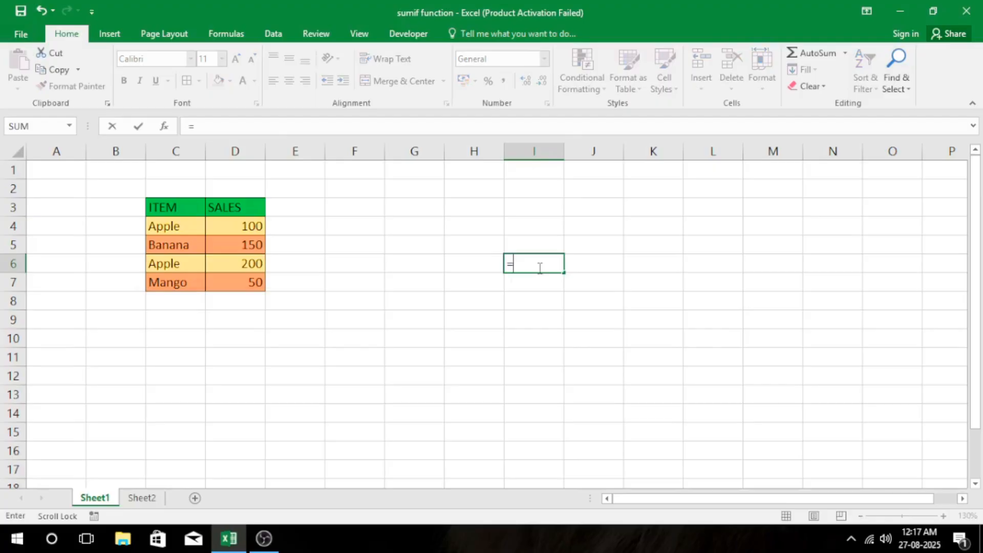
type("sumif")
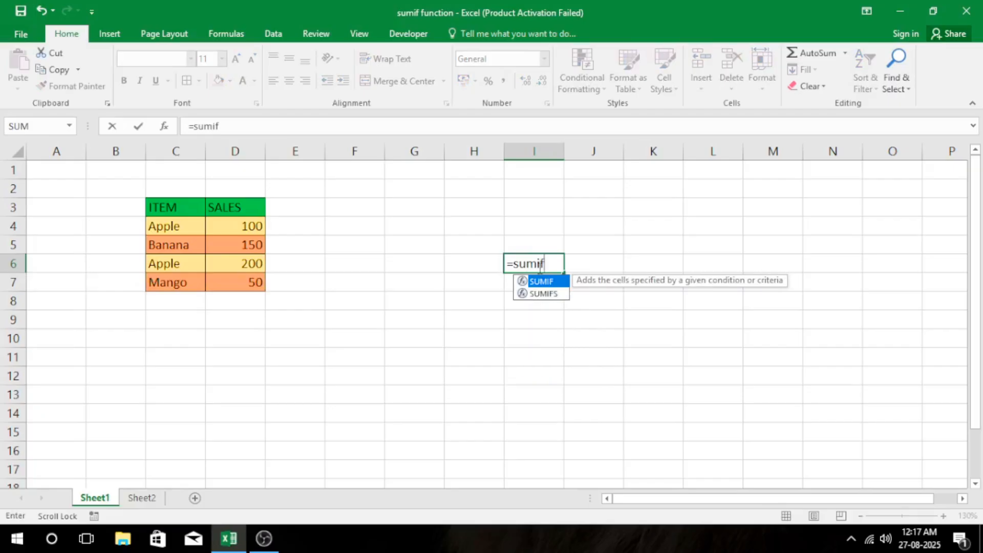
type("(")
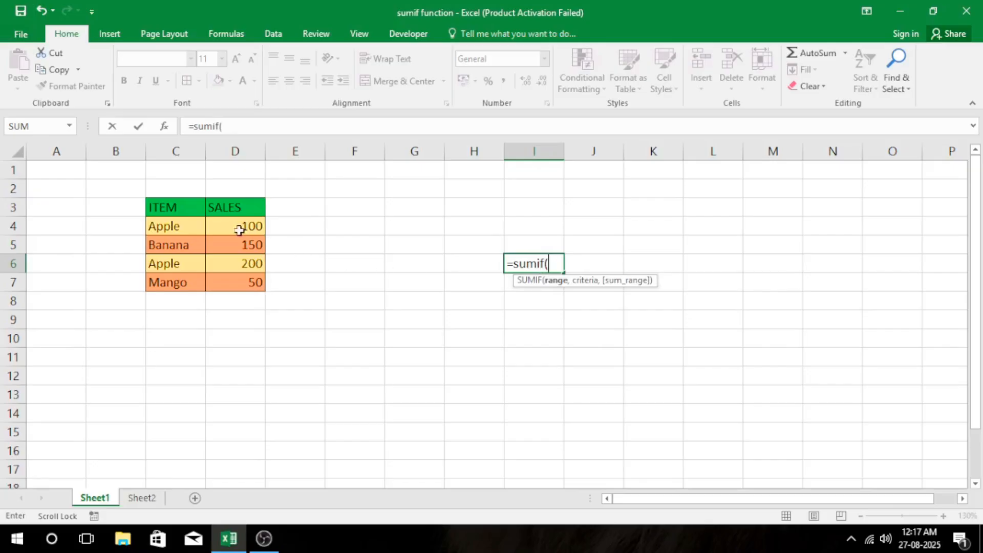
left_click(172, 225)
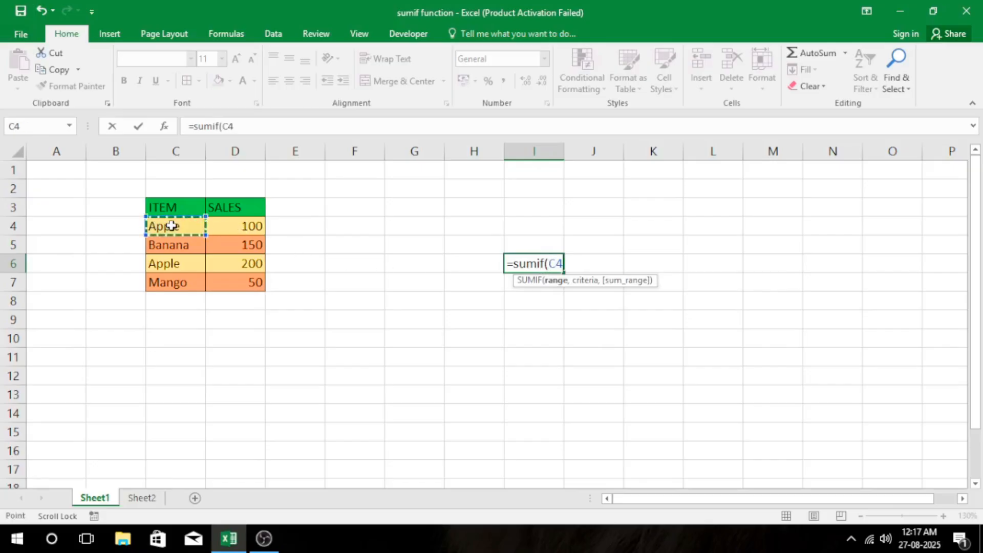
left_click_drag(171, 226, 169, 281)
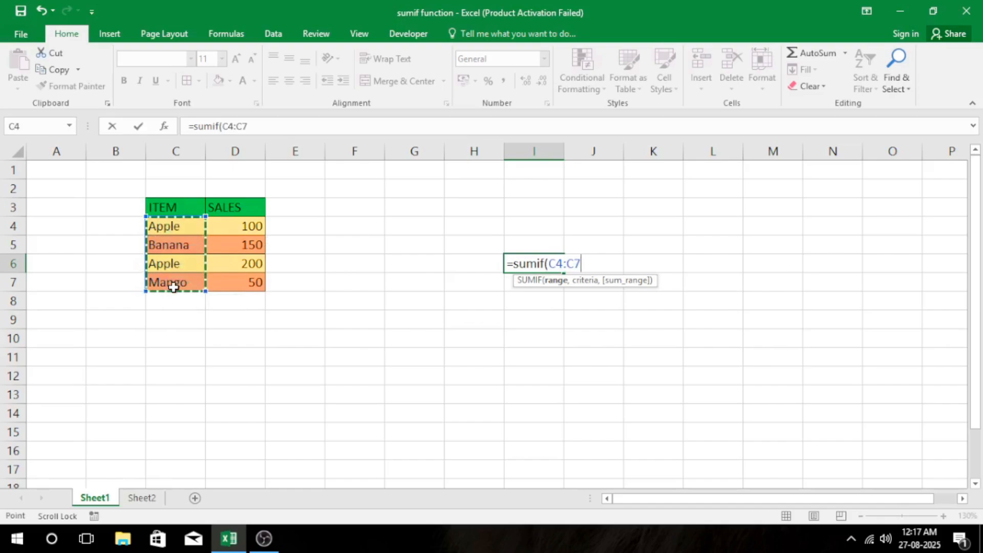
type(",")
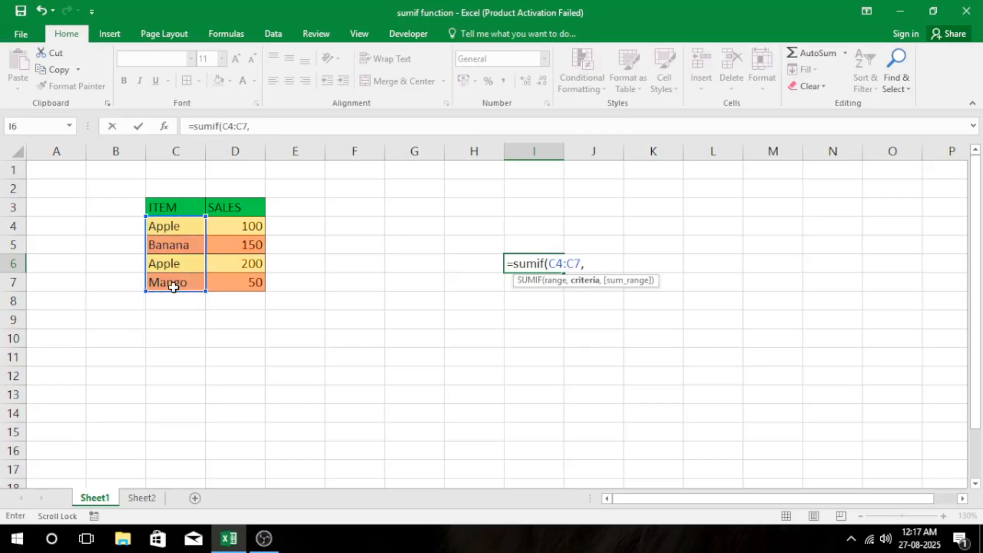
type("\"apple\"")
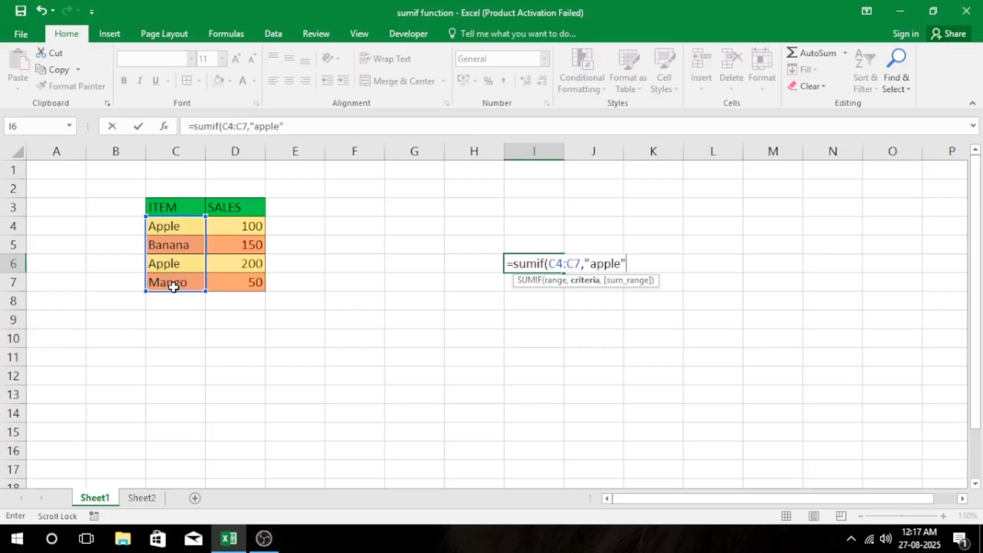
type(",")
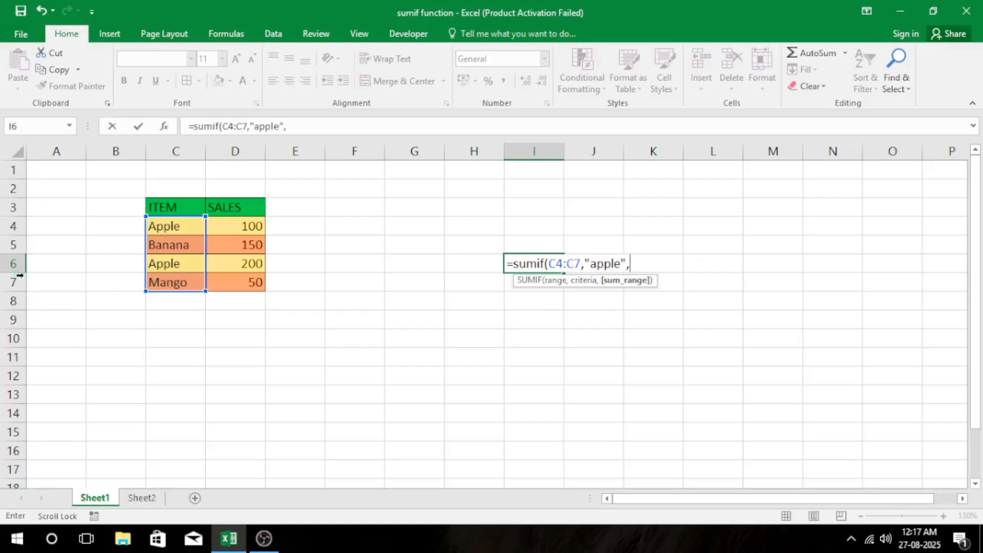
left_click_drag(232, 230, 224, 280)
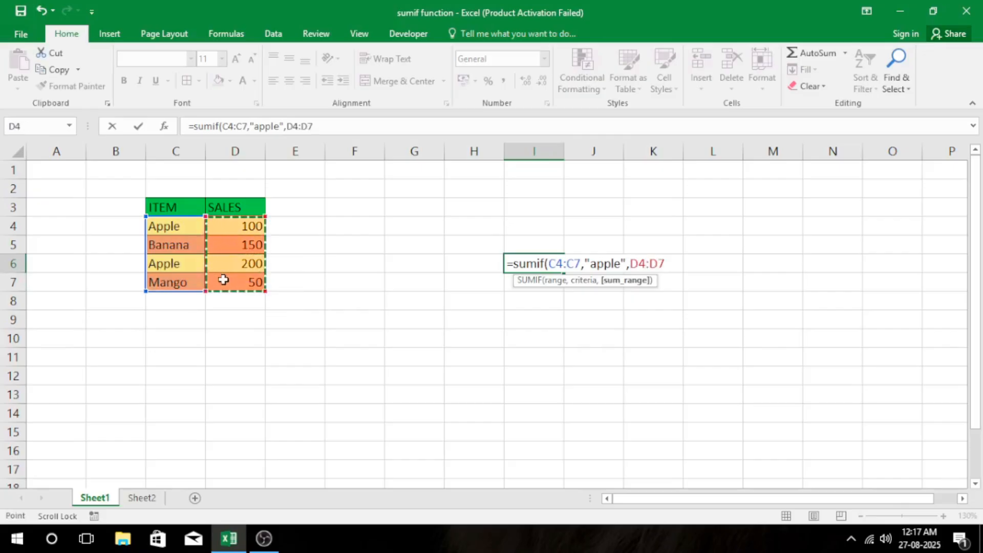
type(")")
key("Return")
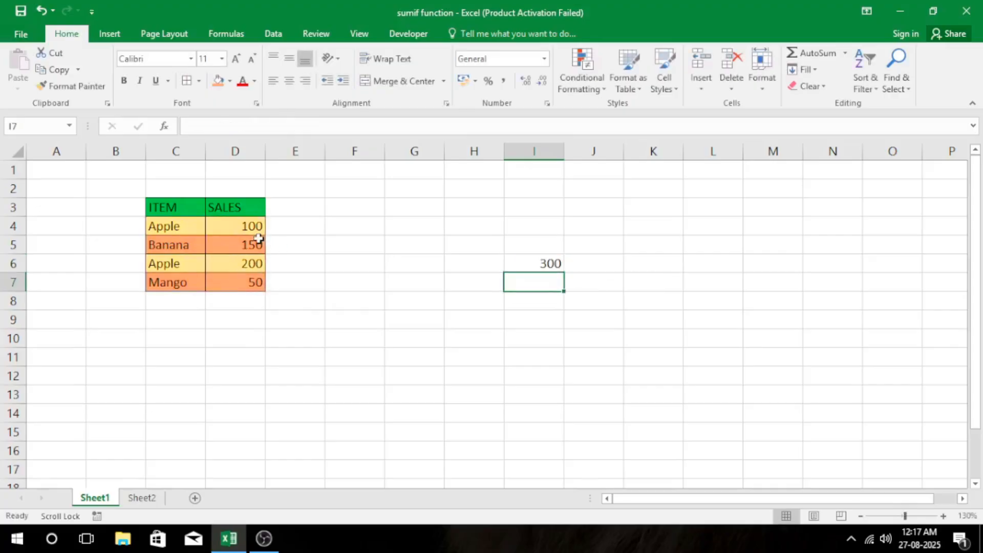
- Clear the formula from I6 and copy the ITEM and SALES headers to G4:H4
left_click(534, 266)
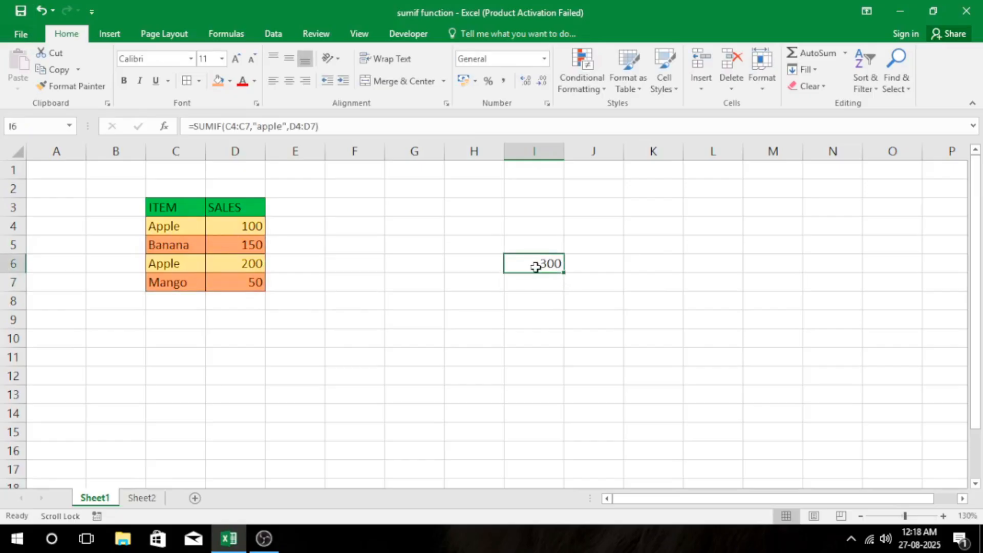
key("Delete")
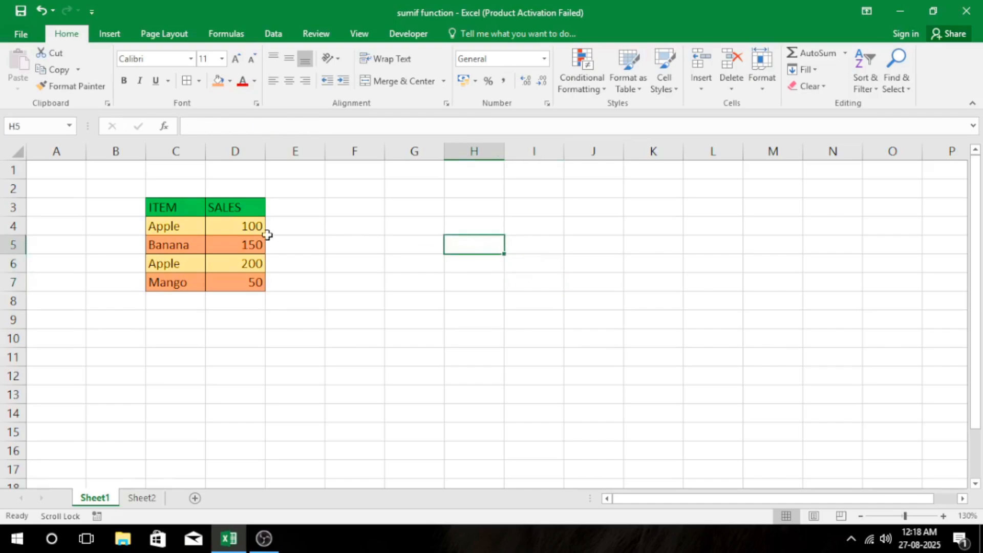
left_click_drag(171, 208, 260, 208)
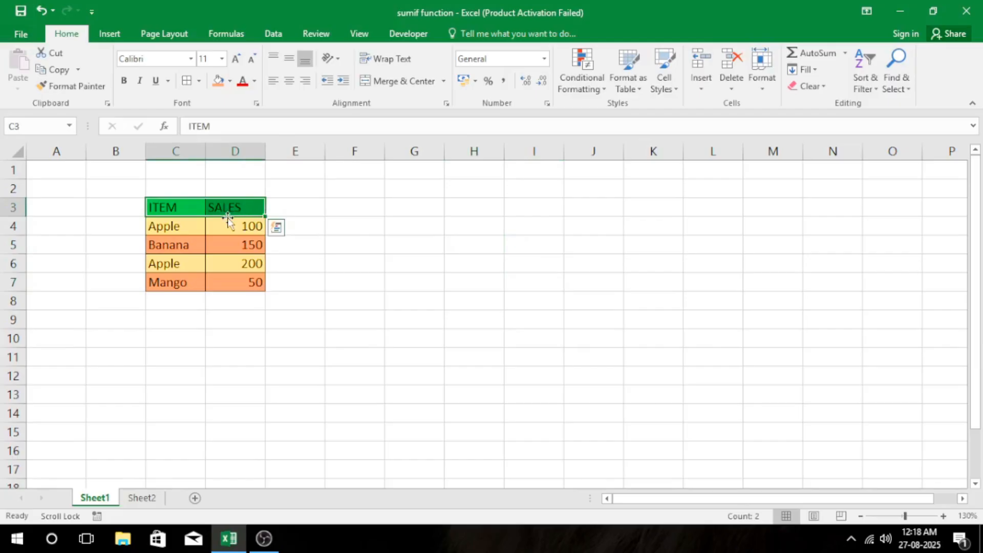
left_click_drag(229, 221, 494, 226)
- Add a List data validation drop-down to cell G5 with =$C$4:$C$7 as its source
left_click(415, 244)
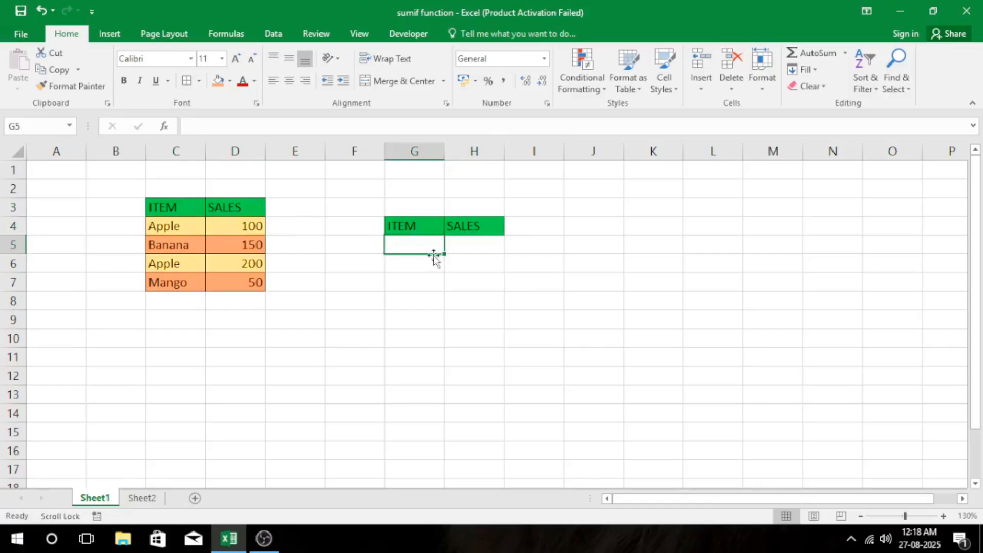
left_click(274, 38)
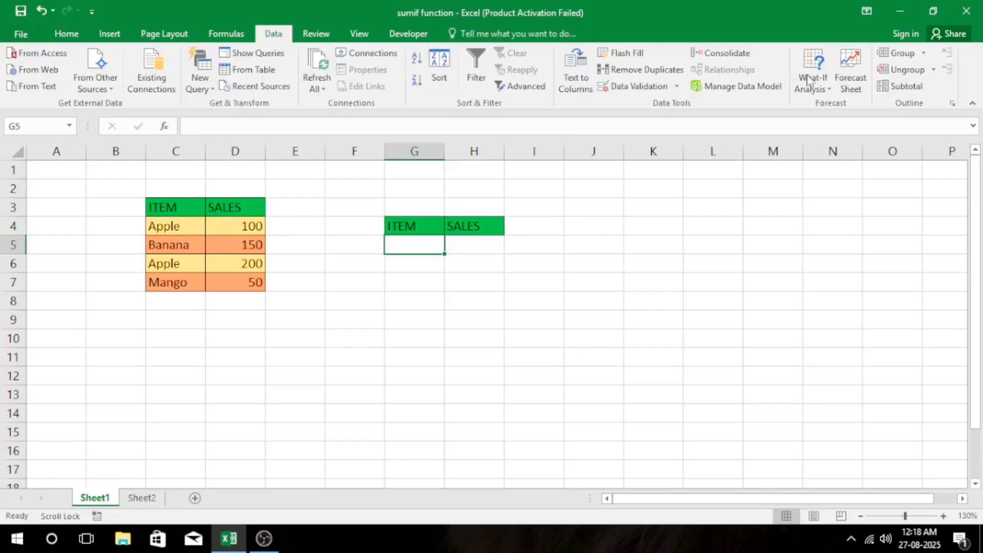
left_click(639, 87)
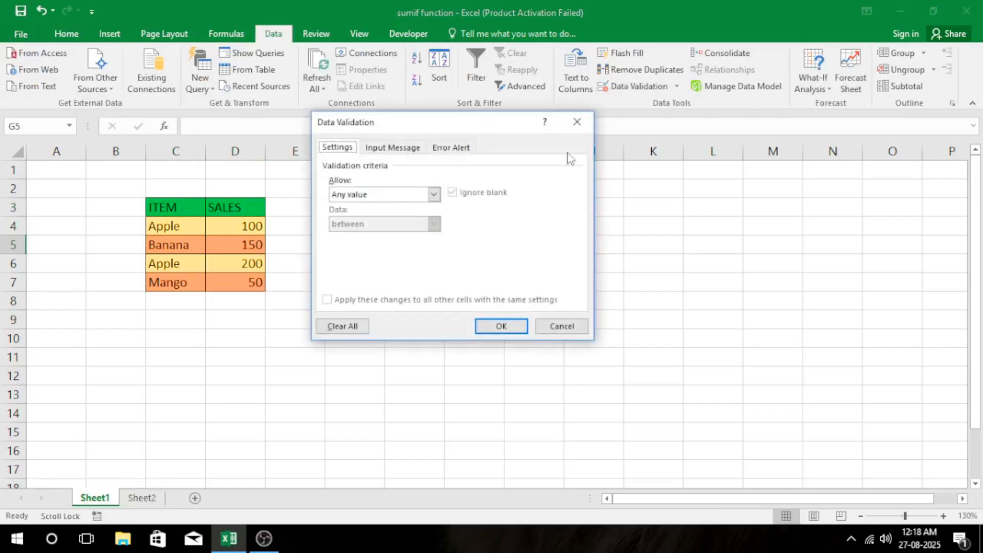
left_click(361, 194)
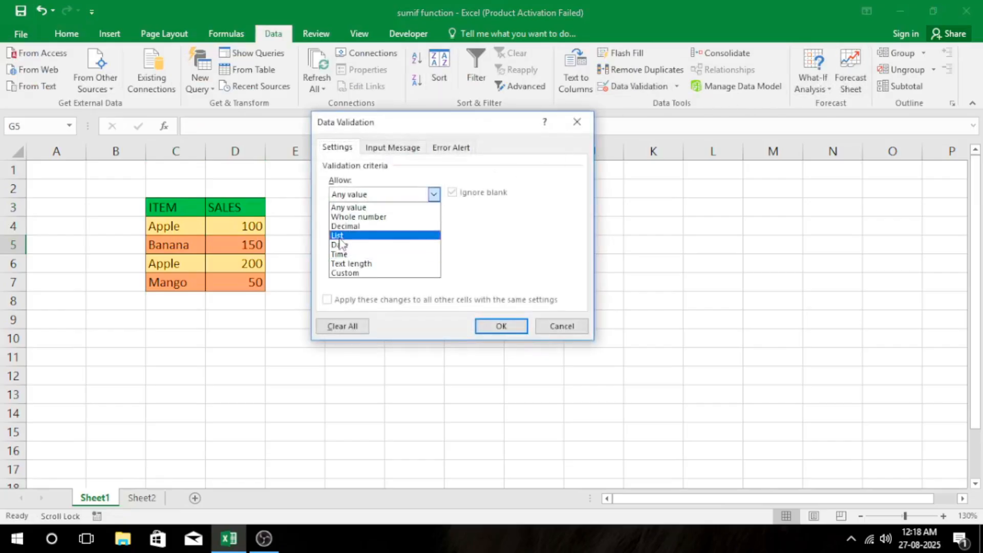
left_click(355, 235)
left_click(335, 252)
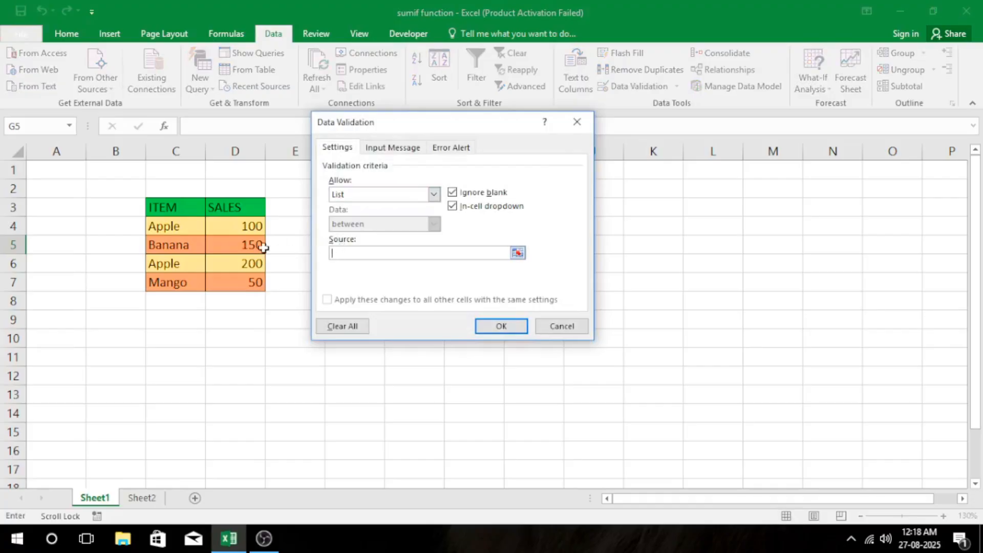
left_click(174, 230)
left_click_drag(175, 238, 176, 284)
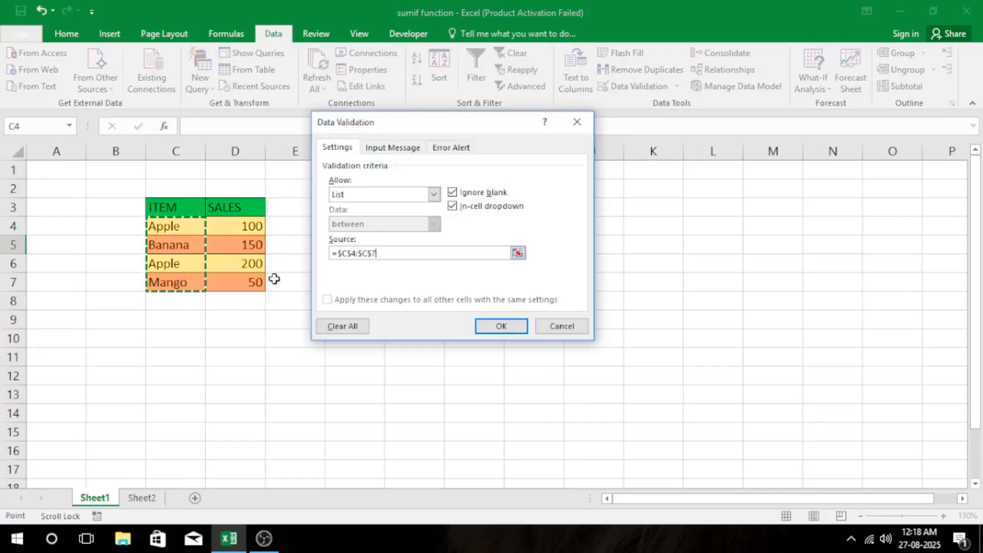
left_click(489, 329)
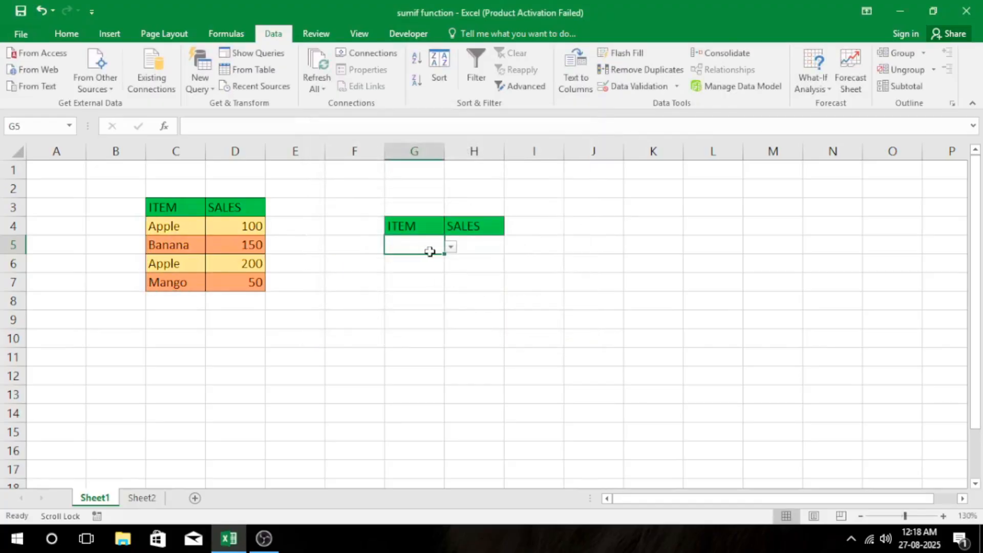
left_click(451, 248)
left_click(467, 250)
- Enter the formula =sunif(C4:C7,G5,D4:D7) in cell H5 under the copied SALES header
left_click(482, 250)
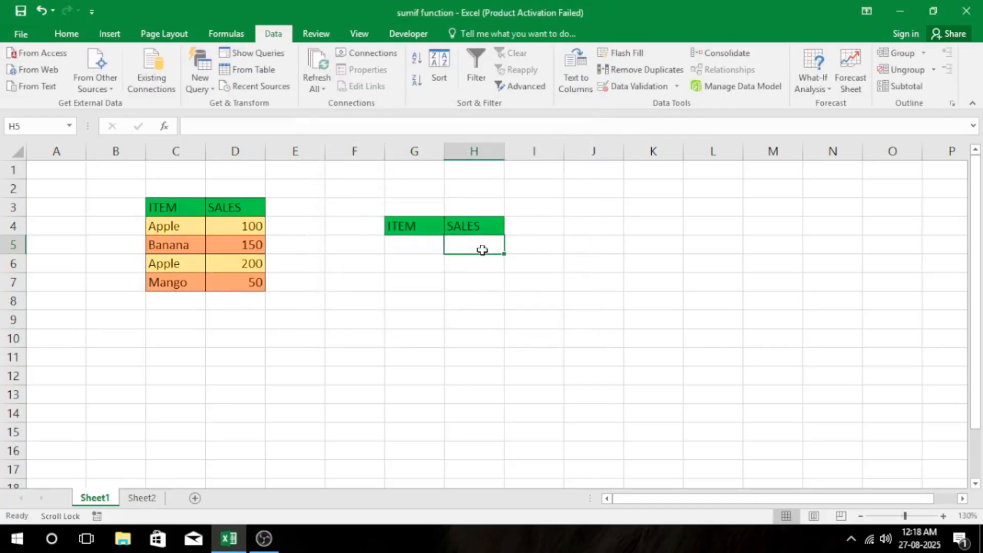
type("=")
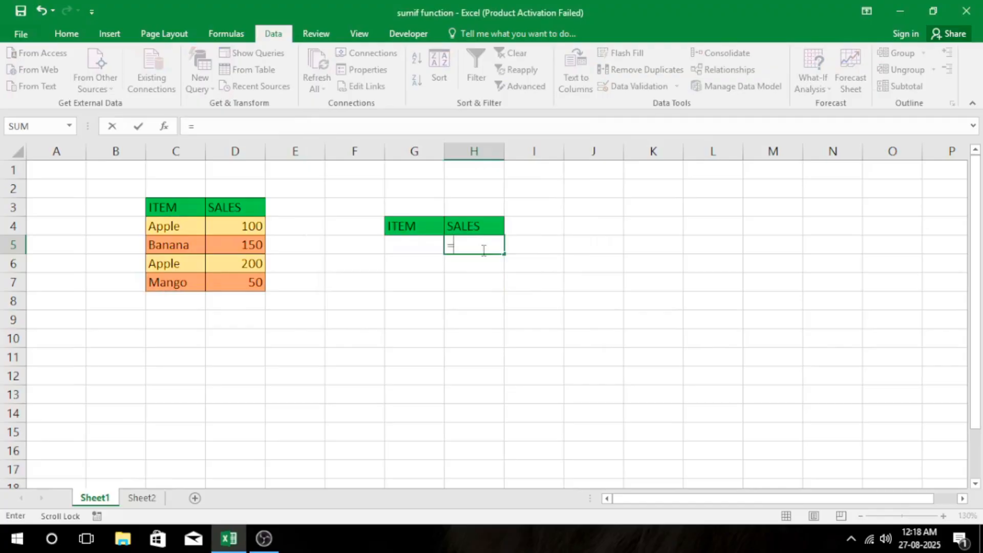
type("sunif(")
left_click_drag(169, 226, 169, 283)
type(",")
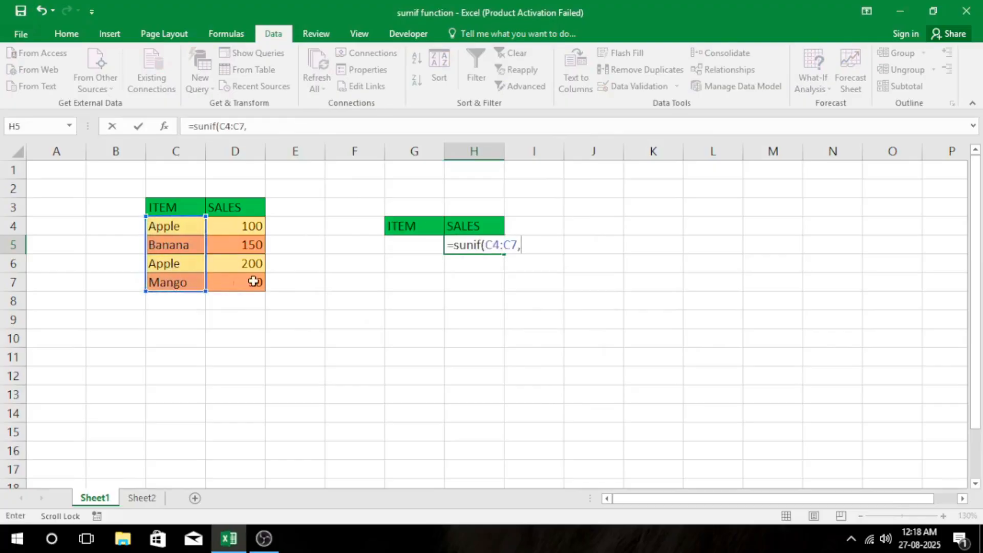
left_click(417, 247)
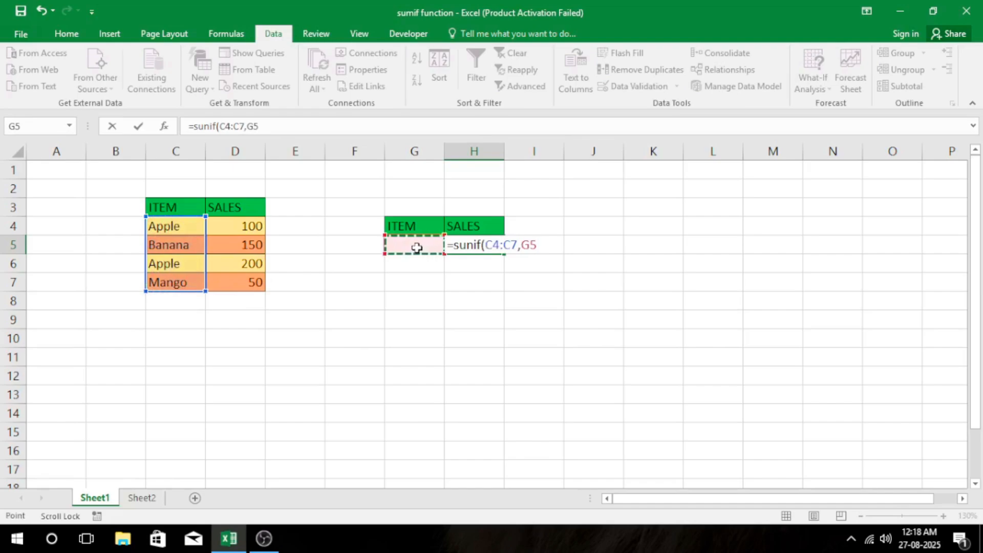
type(",")
left_click_drag(241, 228, 242, 286)
type(")")
key("Return")
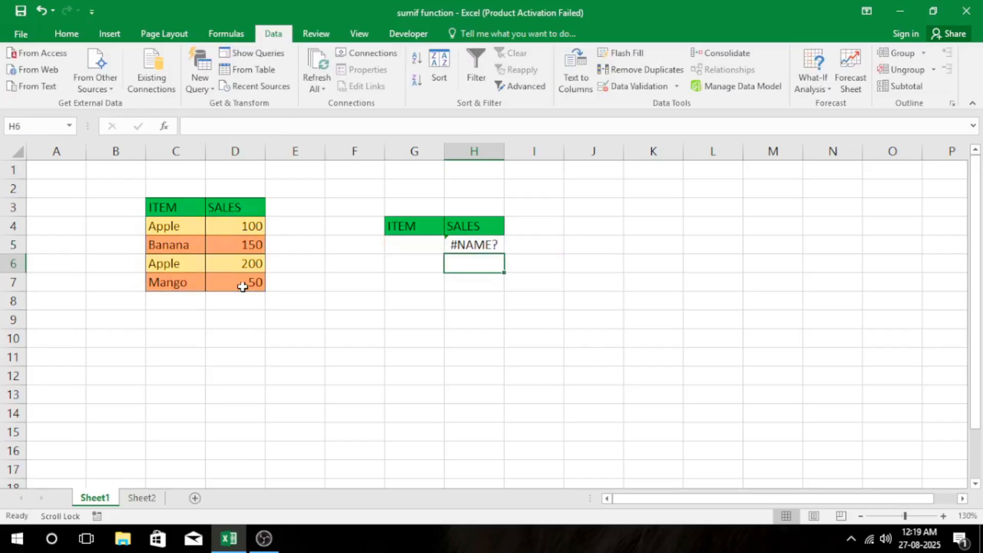
- Choose Apple from the item drop-down in cell G5
left_click(435, 246)
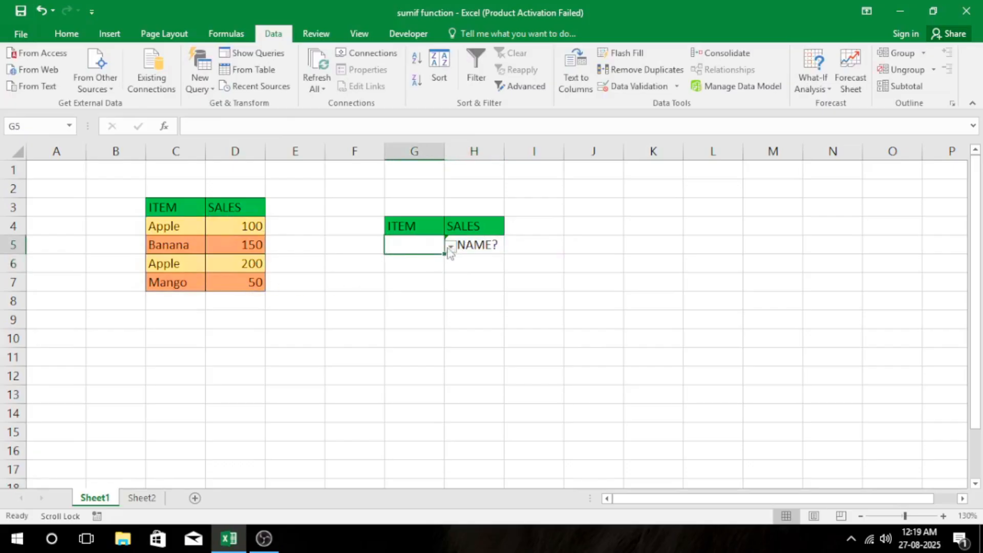
left_click(450, 247)
left_click(354, 259)
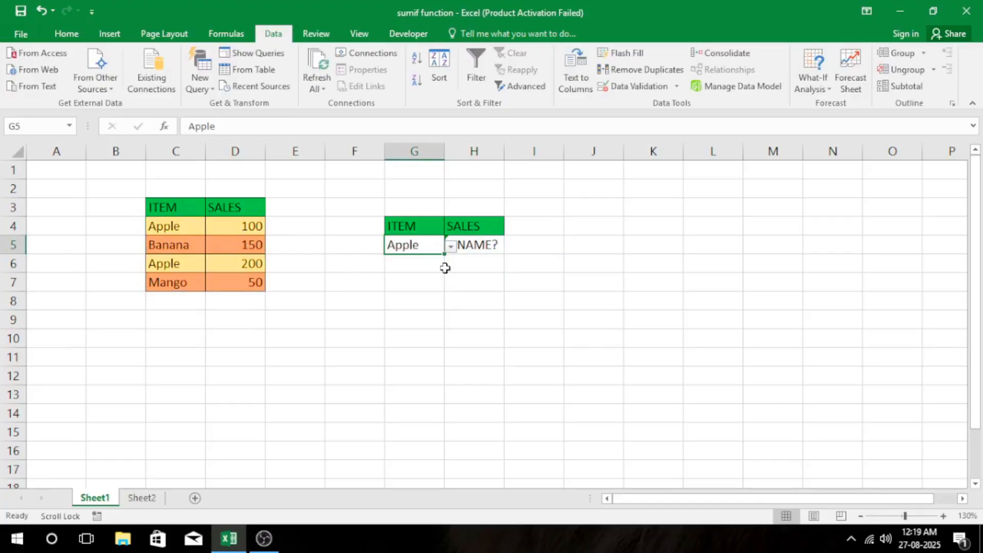
- Correct the misspelled function name in H5 from sunif to sumif, keeping the arguments C4:C7, G5 and D4:D7
double_click(491, 247)
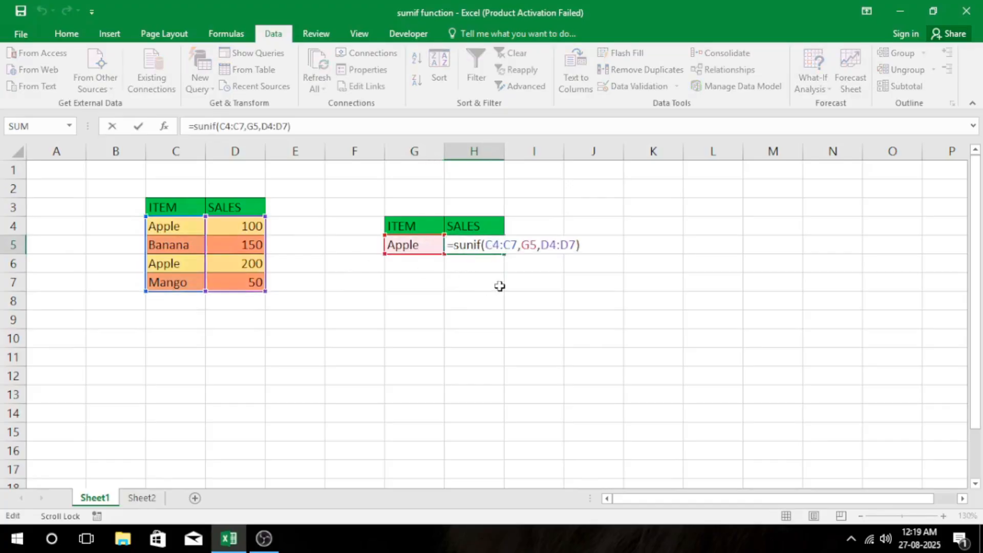
key("Left")
key("Left")
key("Left")
key("Left")
key("BackSpace")
type("m")
key("Return")
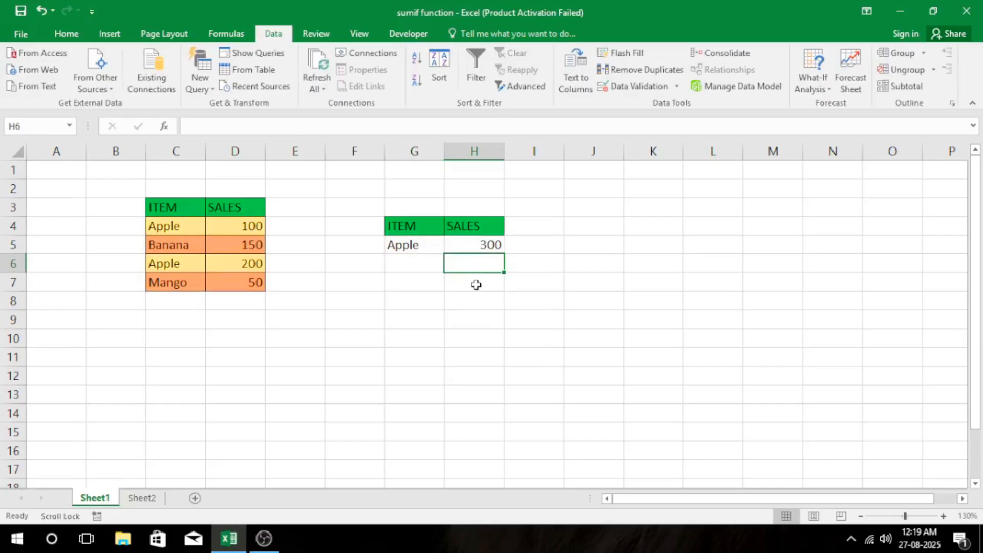
- Change the item in cell G5 to Banana using its drop-down
left_click(427, 244)
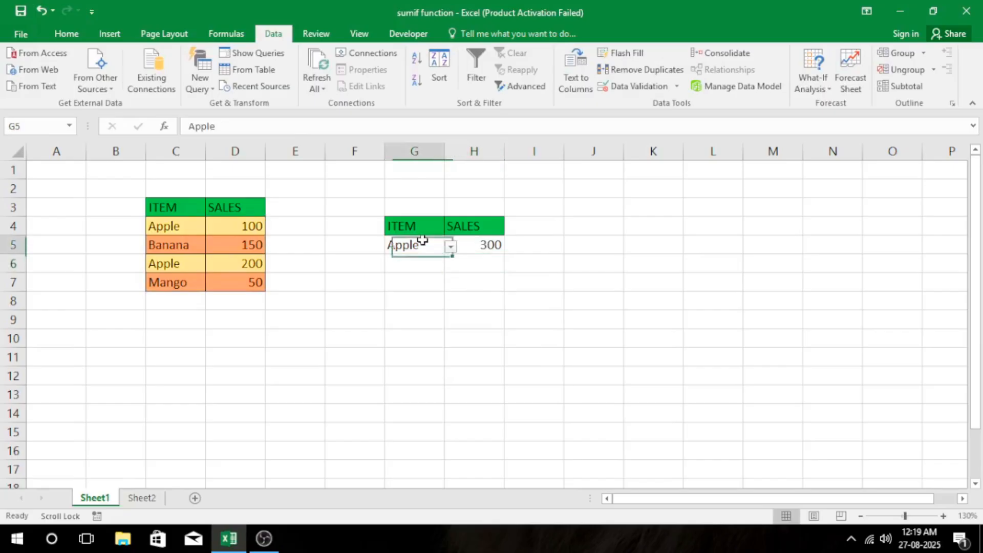
left_click(451, 248)
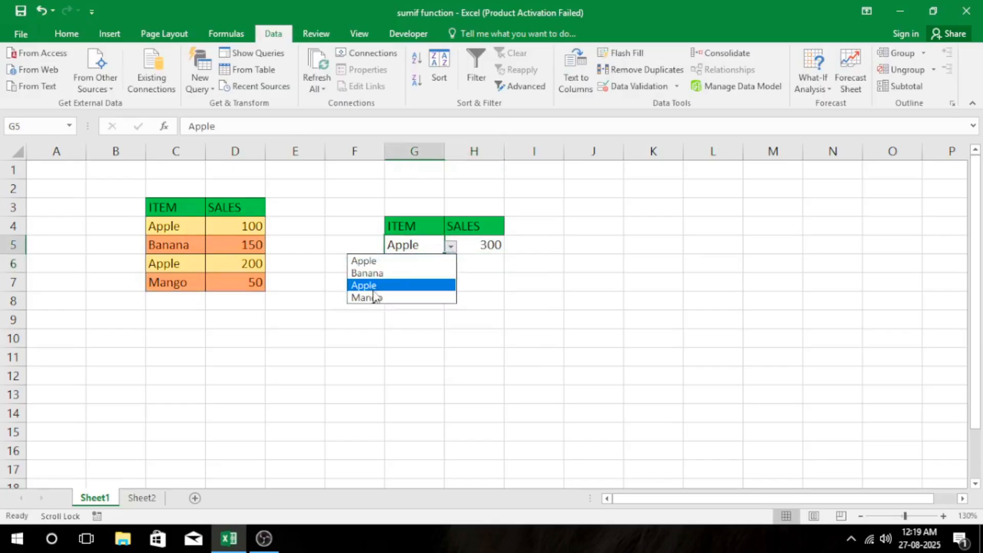
left_click(393, 276)
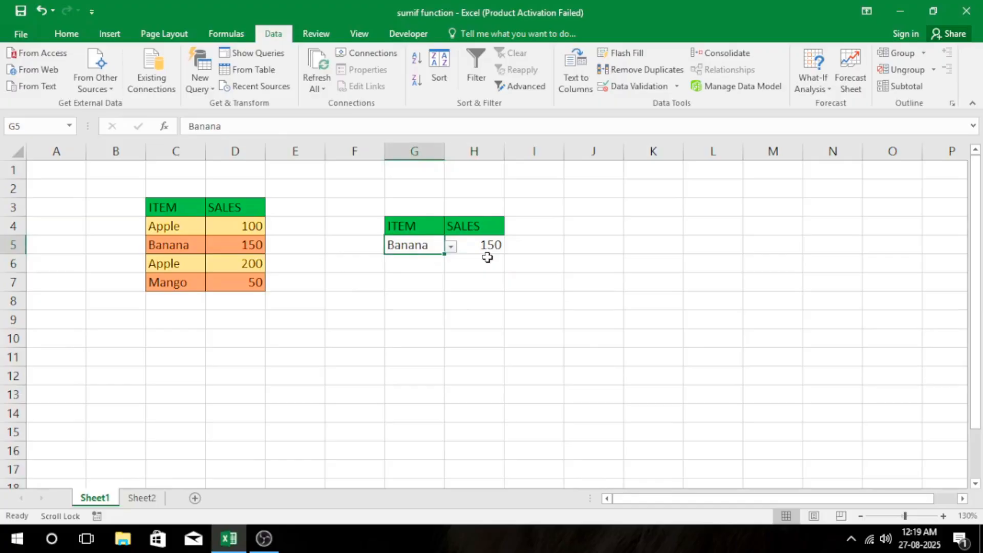
left_click(472, 301)
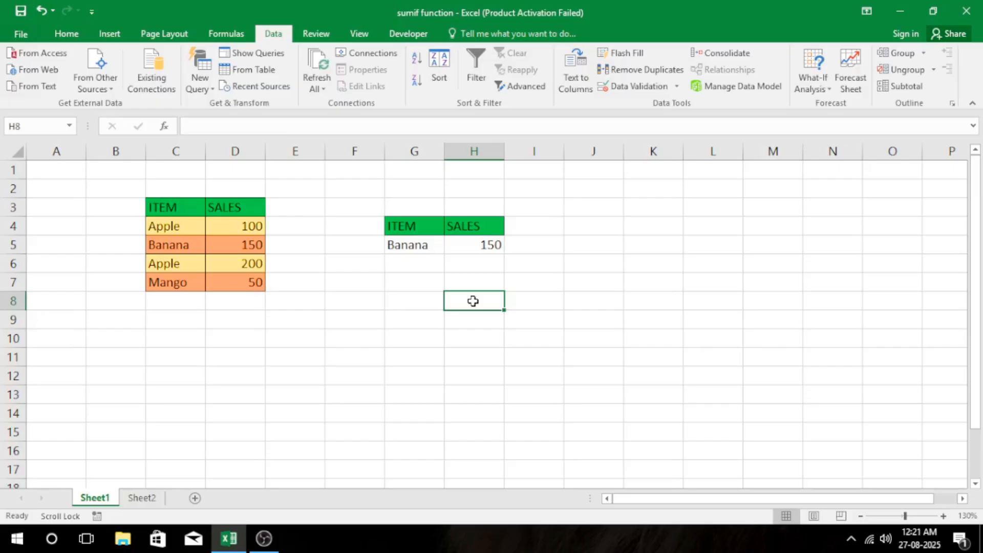
- Enter the formula =SUMIF(D4:D7,">=100") in cell H8 to total the sales of at least 100
type("=su")
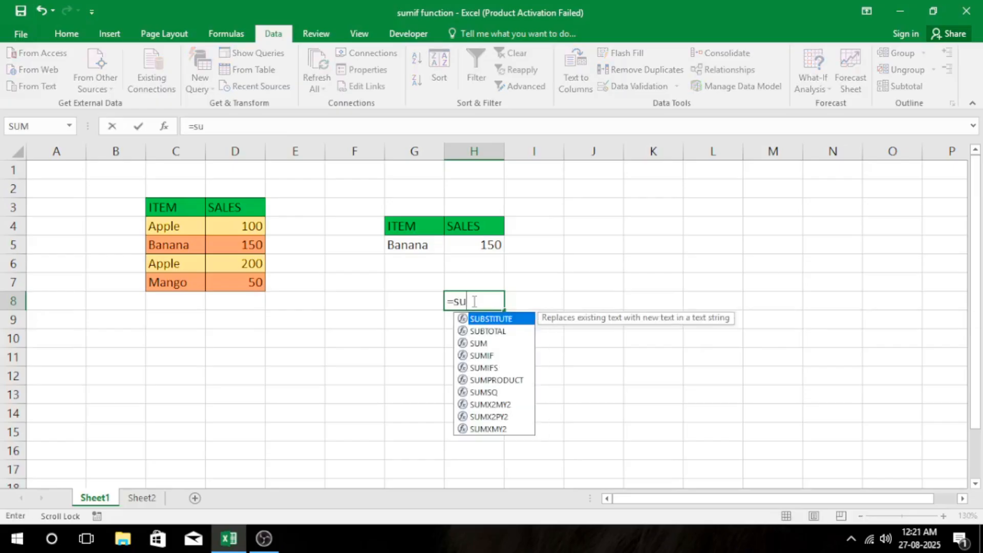
type("mif")
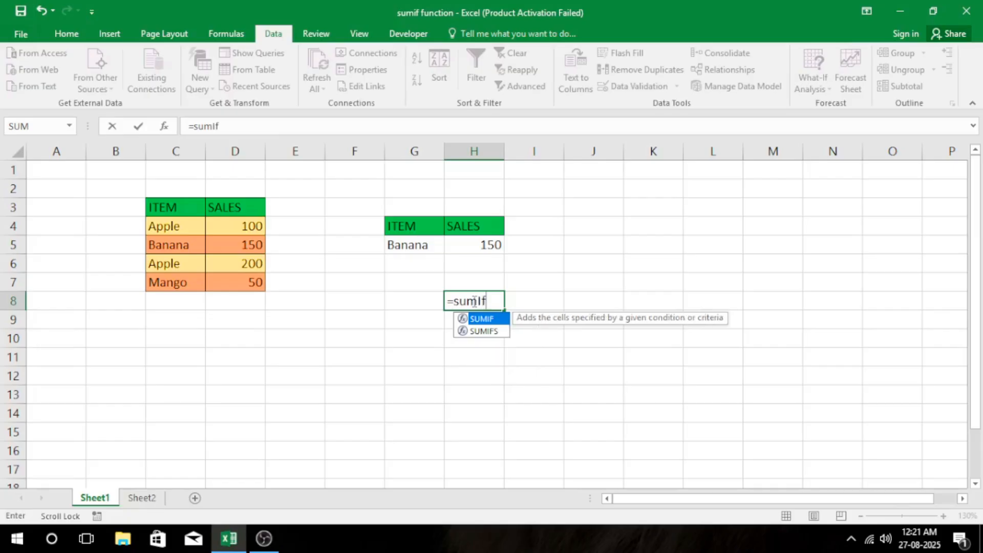
type("(")
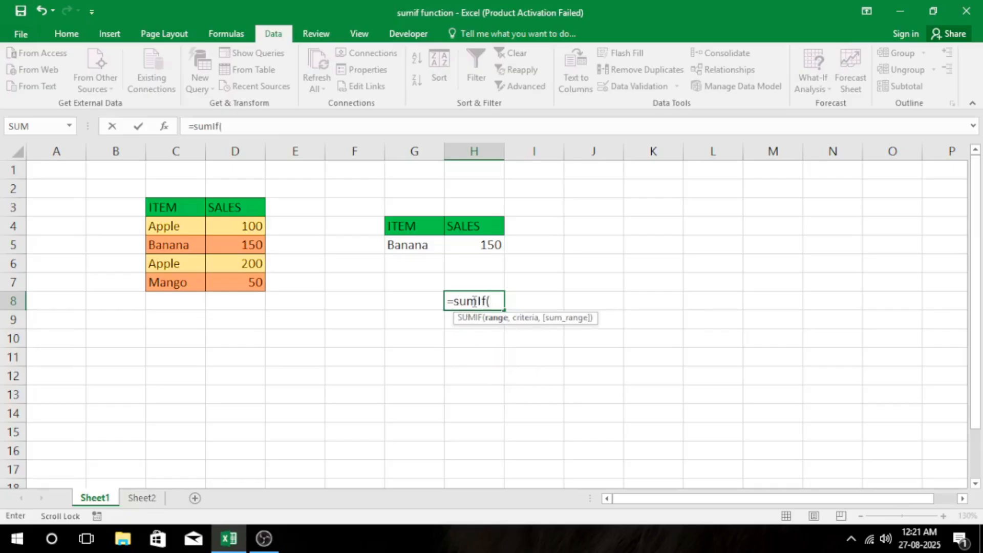
left_click_drag(240, 227, 242, 278)
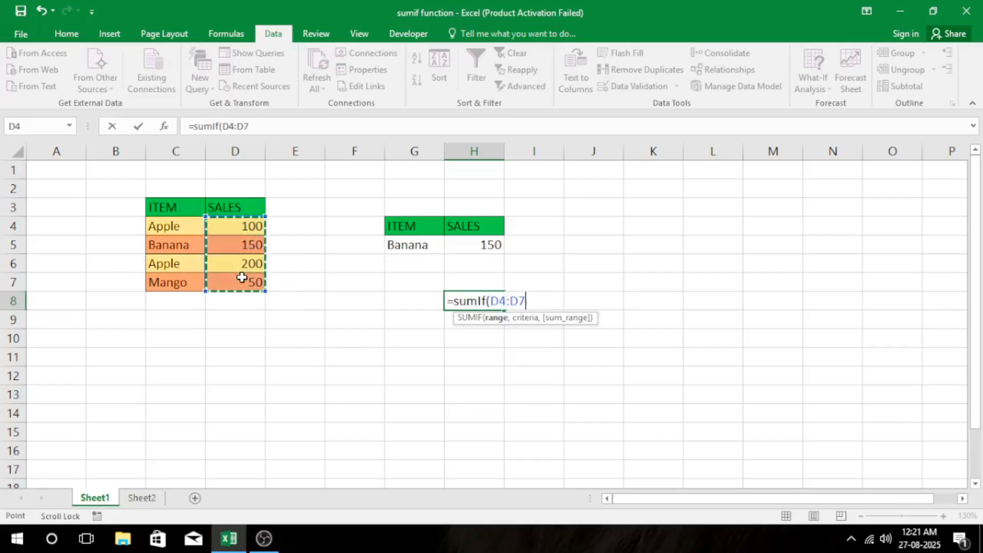
type(",")
type("\">=")
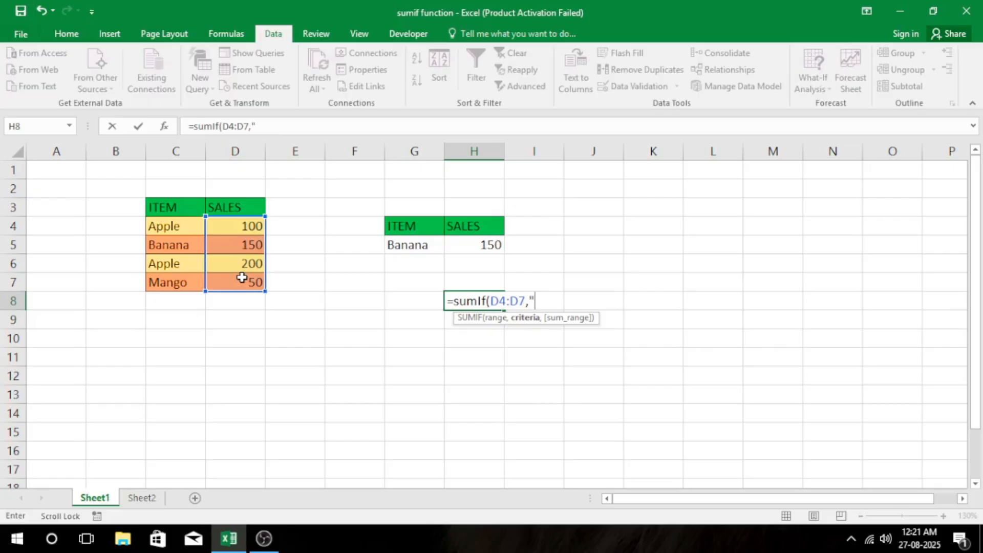
type("100")
type("\")")
key("Return")
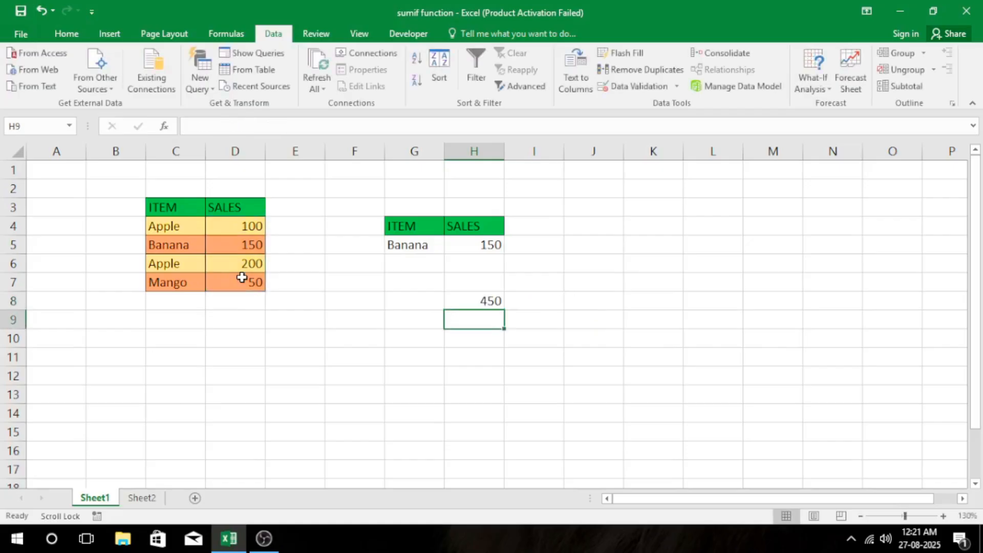
- Check the SUMIF result in H8 against the sales values in D4:D6
left_click_drag(244, 226, 251, 262)
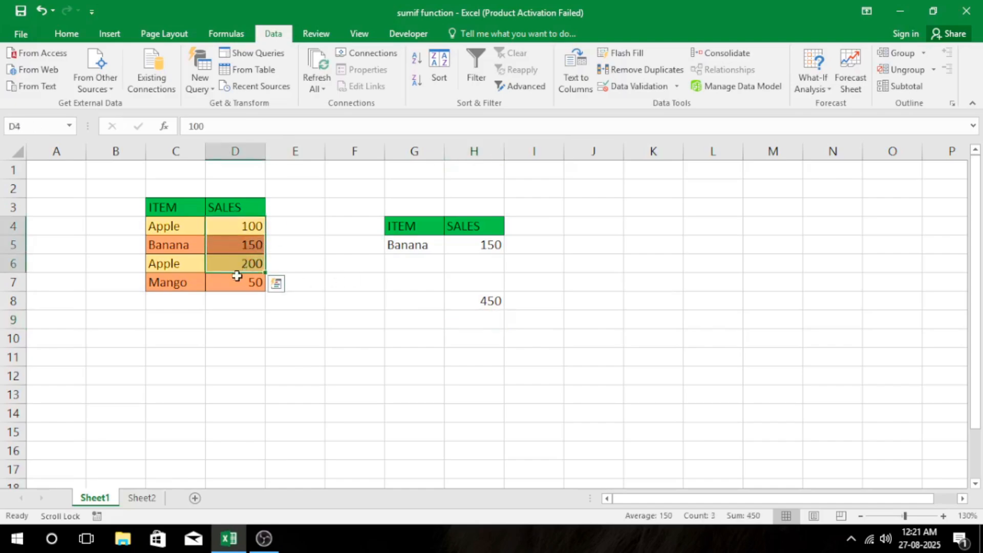
left_click_drag(238, 226, 244, 265)
left_click(476, 300)
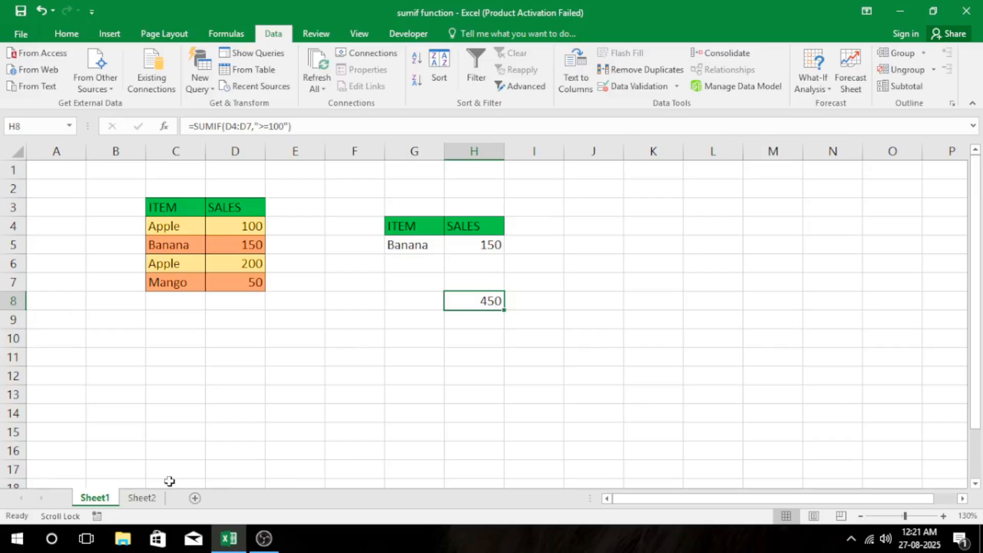
- Go to Sheet2 and examine the item, region and sales columns of its table, including the Apple and East entries
left_click(145, 498)
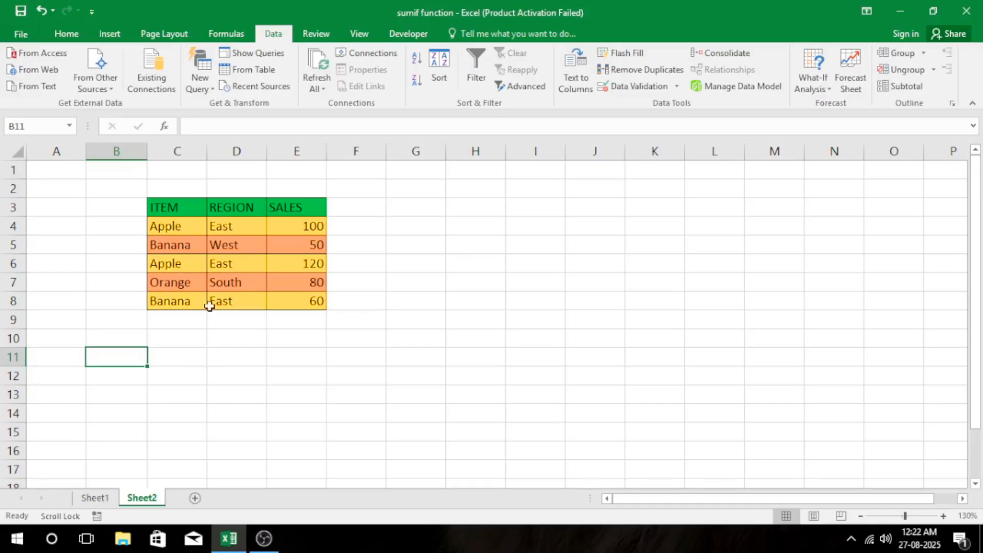
left_click_drag(195, 223, 195, 311)
left_click_drag(226, 226, 224, 295)
left_click(176, 227)
left_click_drag(175, 227, 180, 300)
left_click(228, 227)
left_click_drag(228, 227, 232, 295)
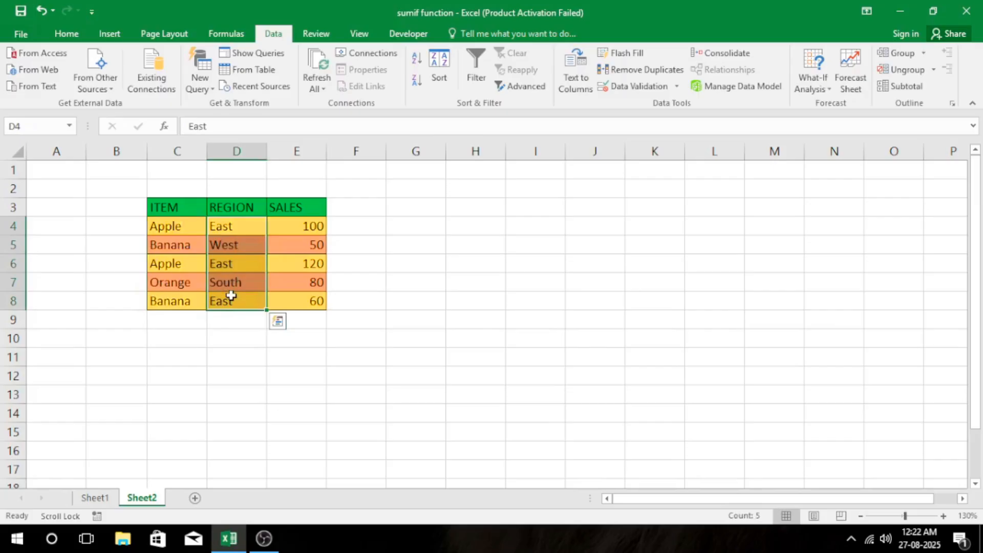
left_click_drag(237, 228, 240, 300)
left_click_drag(296, 227, 292, 304)
left_click(252, 318)
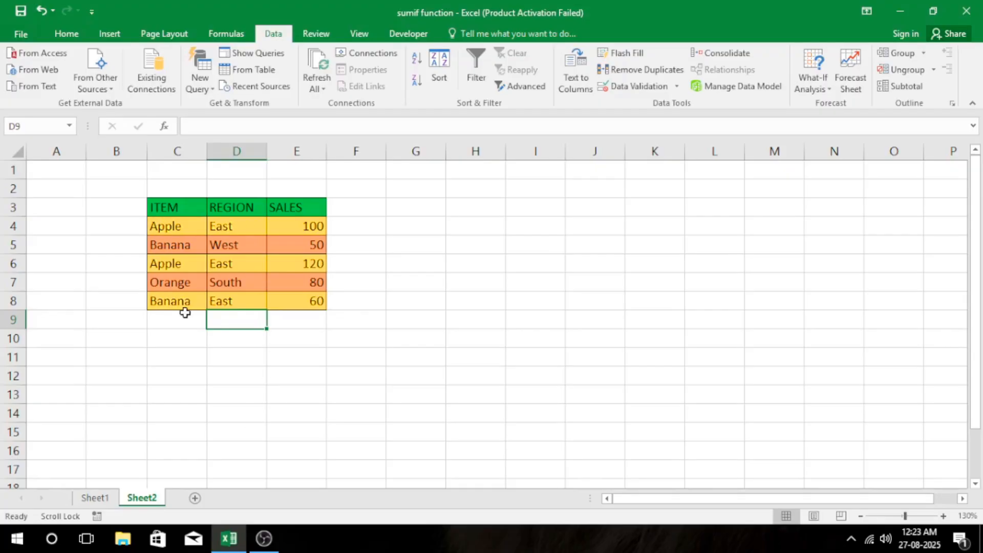
left_click(191, 226)
left_click(219, 225)
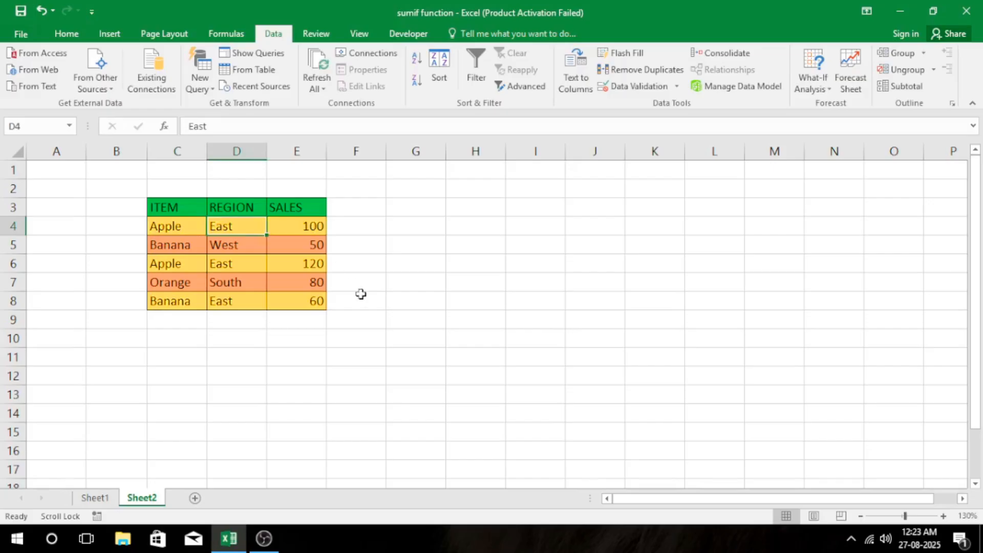
- Start a SUMIFS formula in cell I5 of Sheet2 with the sales values E4:E8 as the sum range
left_click(522, 249)
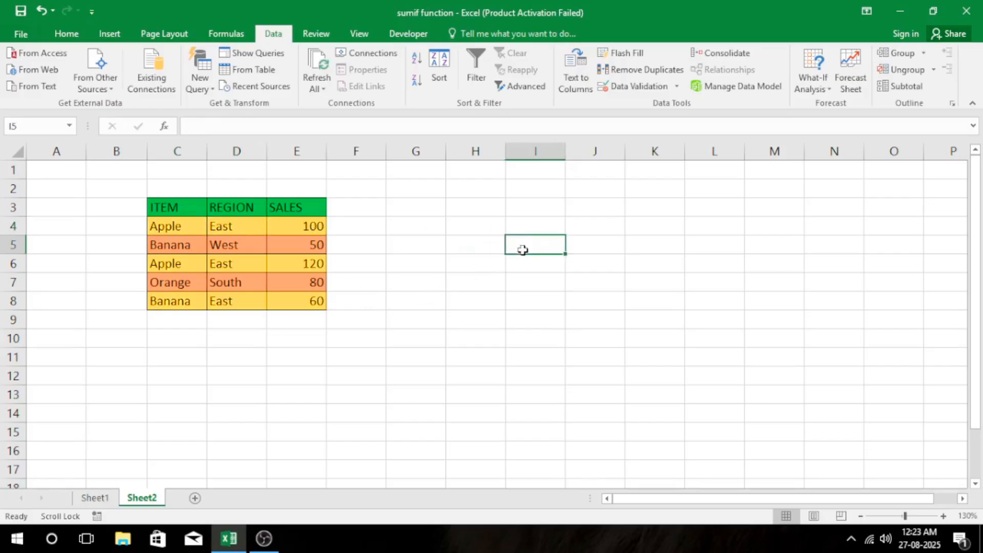
type("=sumifs(")
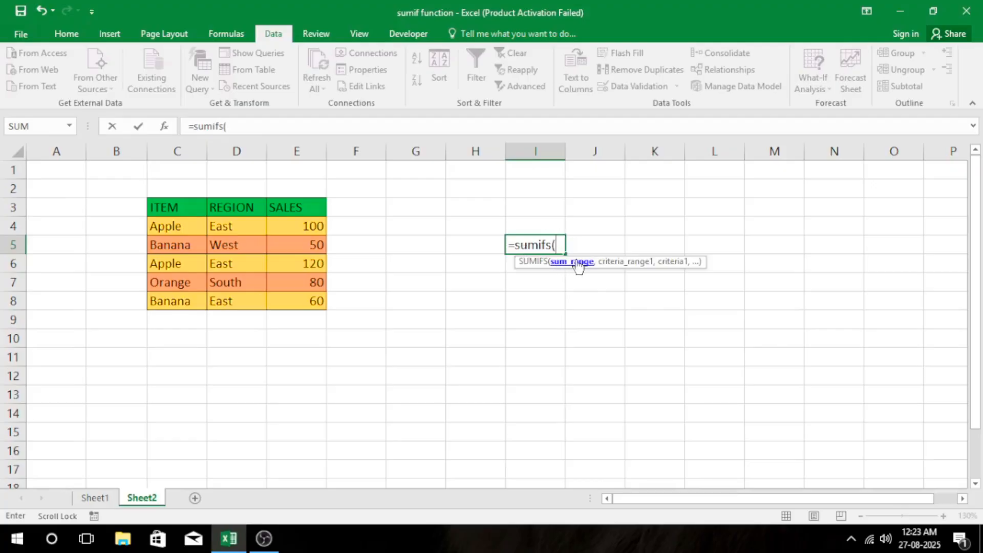
left_click(300, 226)
left_click_drag(301, 226, 297, 303)
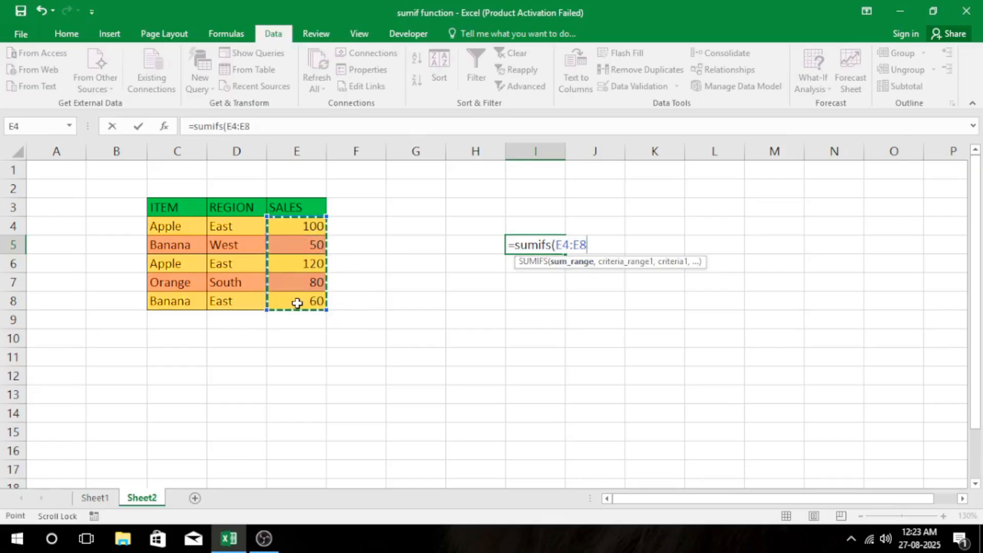
type(",")
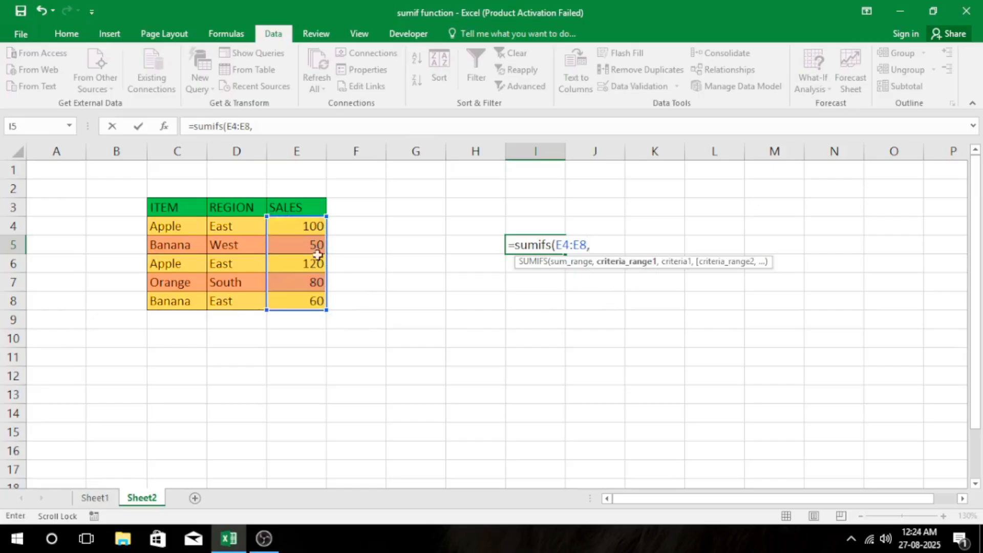
- Add the item column C4:C8 as the first criteria range of the SUMIFS formula, with "Apple" as its criterion
left_click(190, 225)
left_click_drag(189, 224, 160, 301)
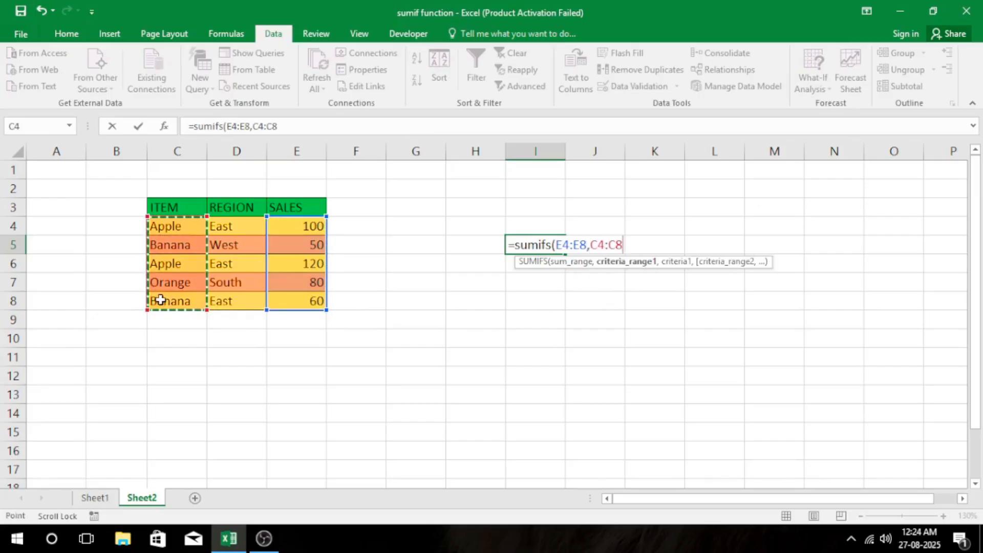
type(",")
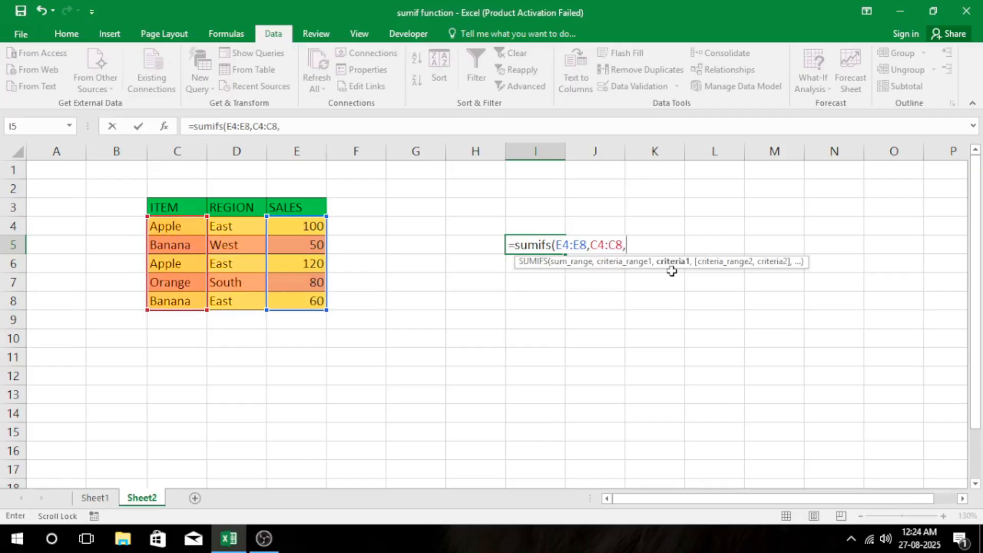
type("\"Apple\",")
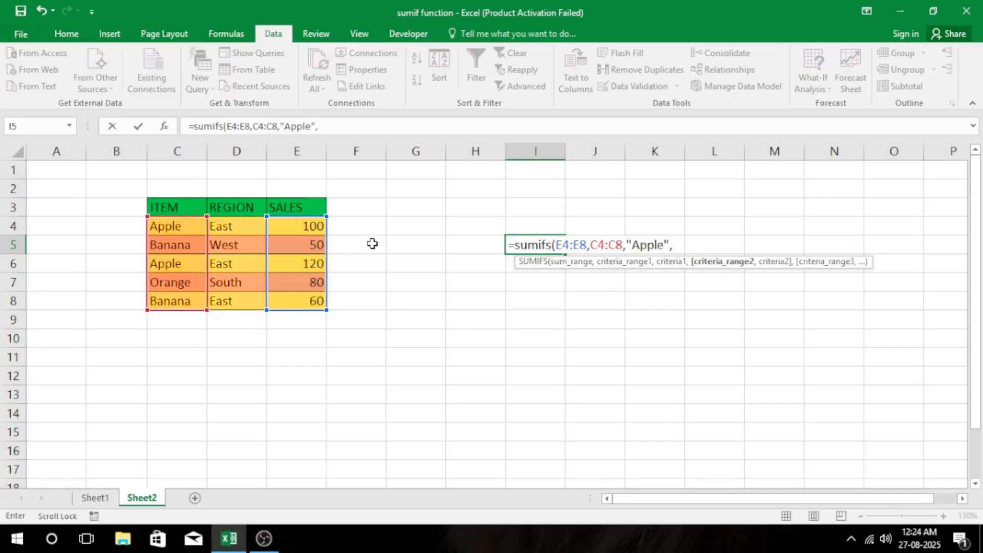
- Add the region column D4:D8 with the criterion "East" as the second condition and complete the SUMIFS formula
left_click(240, 226)
left_click_drag(240, 226, 229, 301)
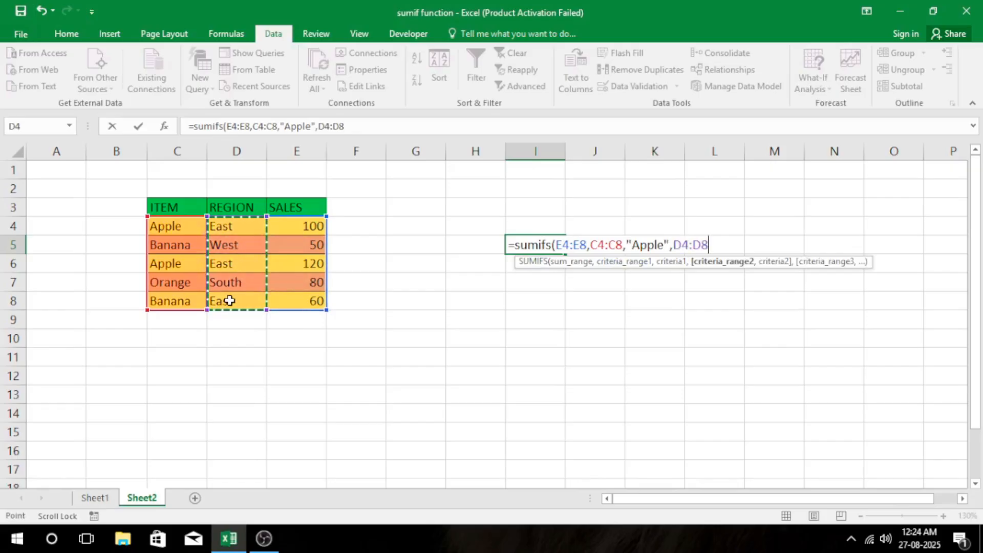
type(",\"")
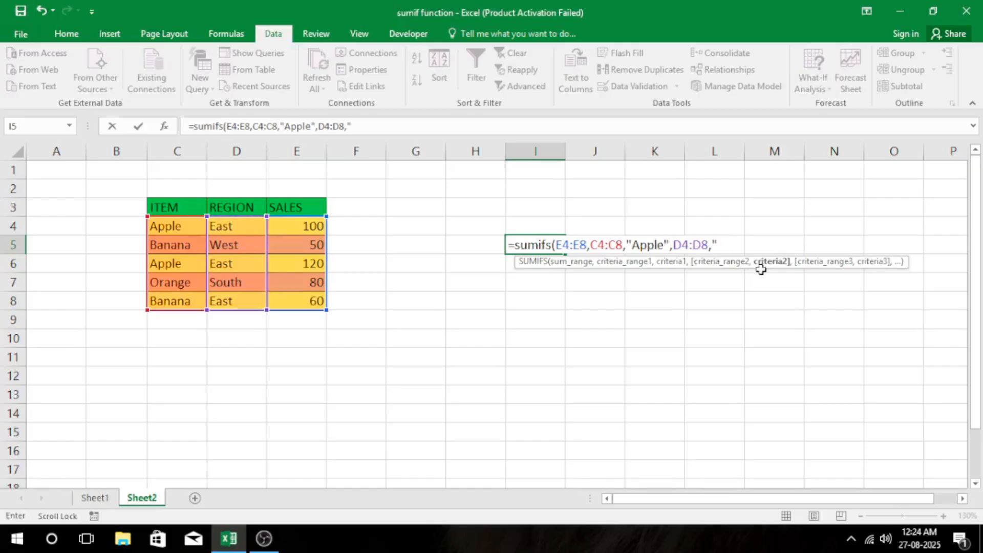
type("East\")")
key("Return")
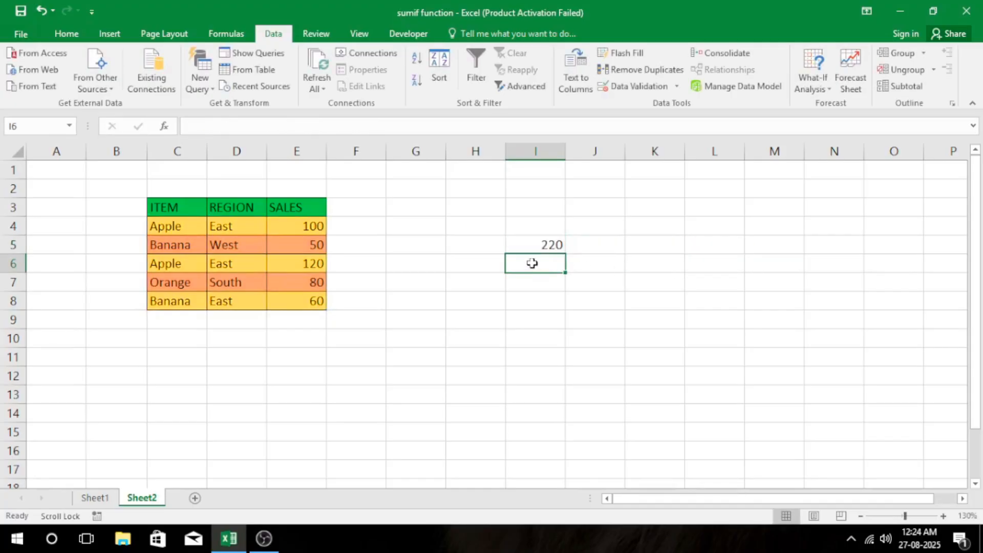
- Check the SUMIFS formula and result in I5 against the sales in the Apple rows of the East region
left_click(536, 248)
left_click_drag(187, 226, 302, 226)
left_click(533, 245)
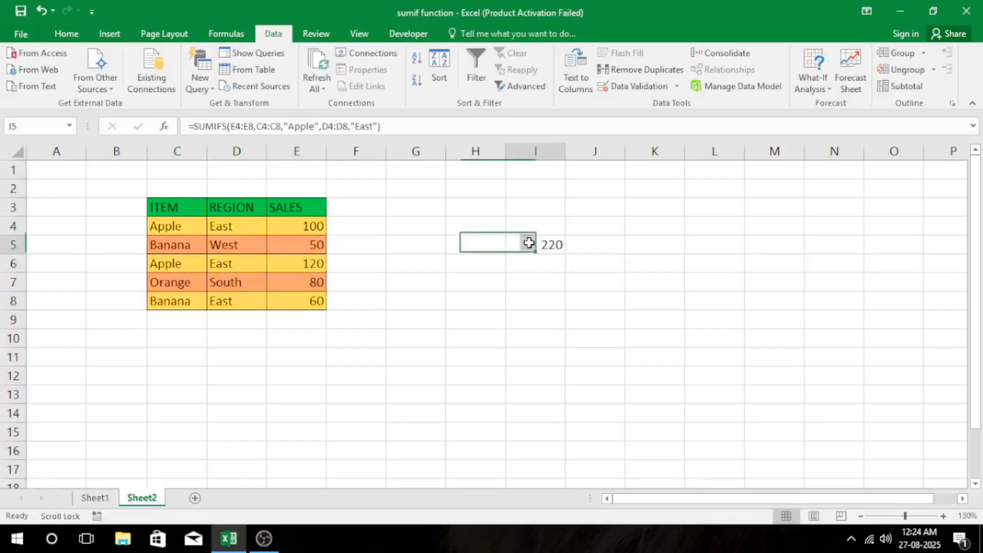
left_click(317, 263)
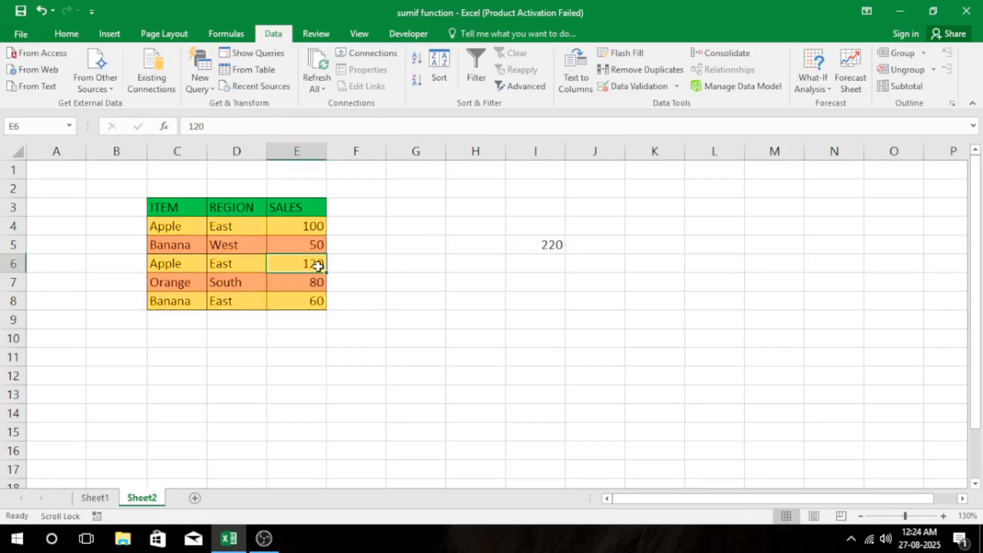
left_click(553, 249)
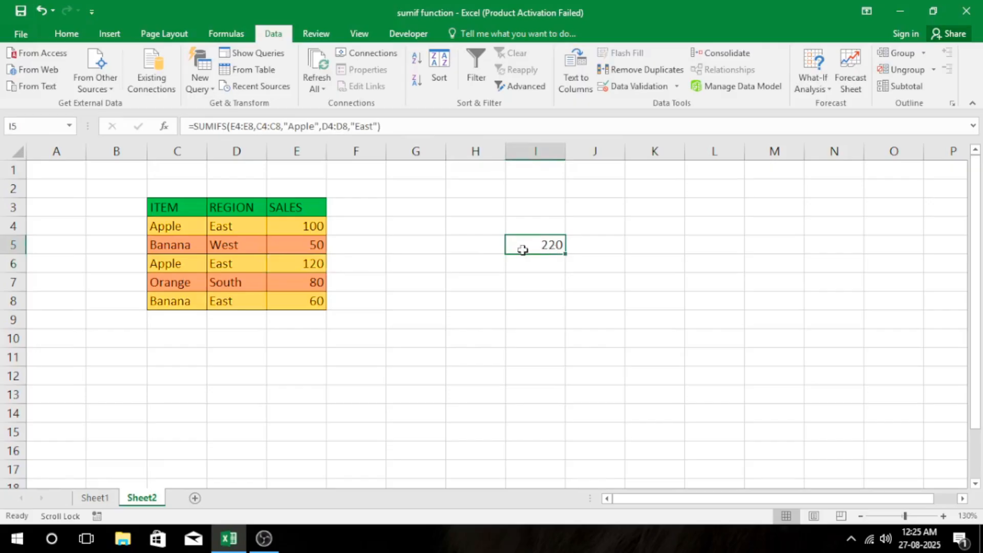
left_click(578, 294)
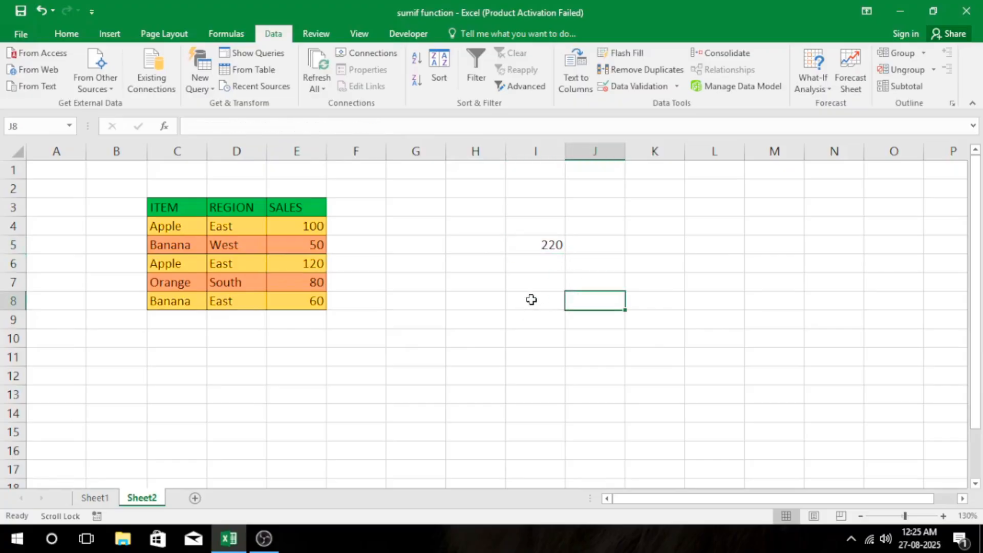
left_click(524, 257)
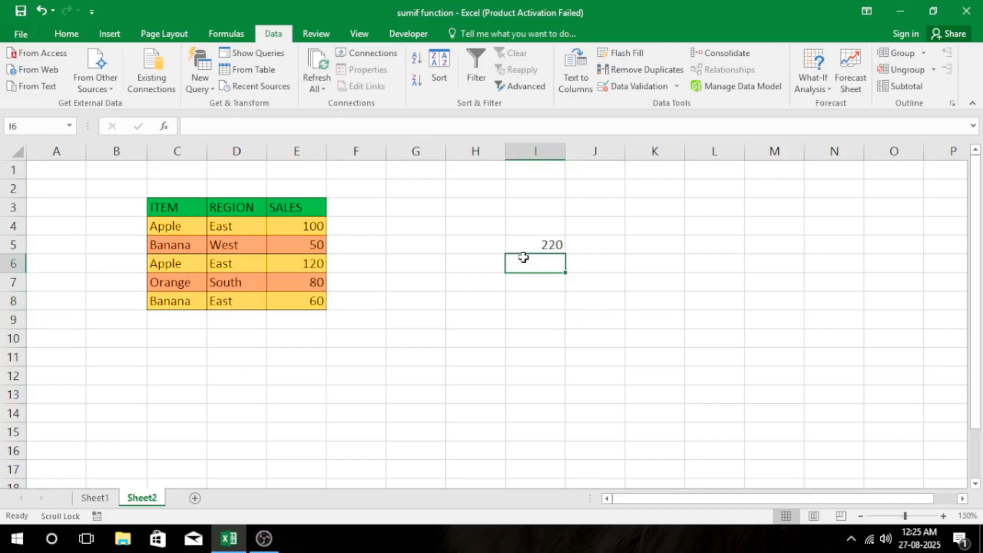